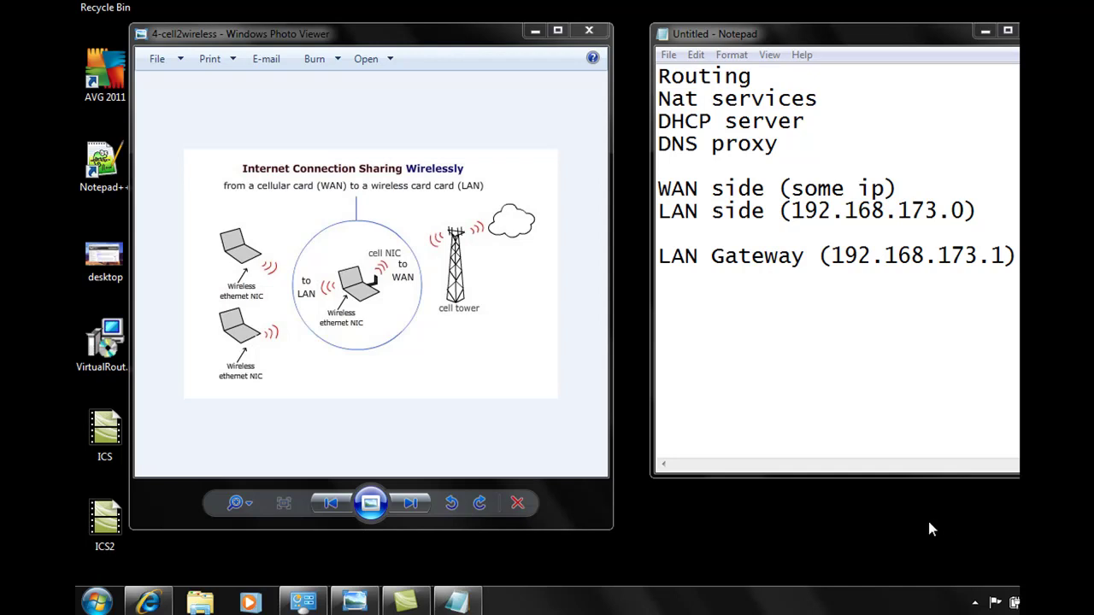
# - Page back and forth through the sharing diagrams, ending on 2-wireless2ethernetHub
pyautogui.click(438, 318)
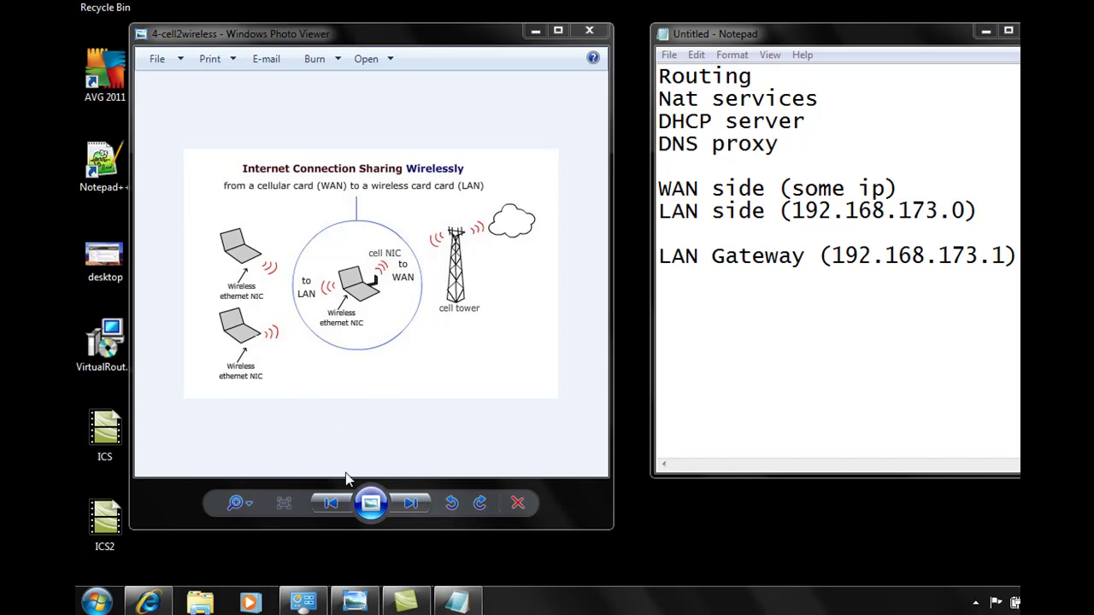
pyautogui.click(332, 503)
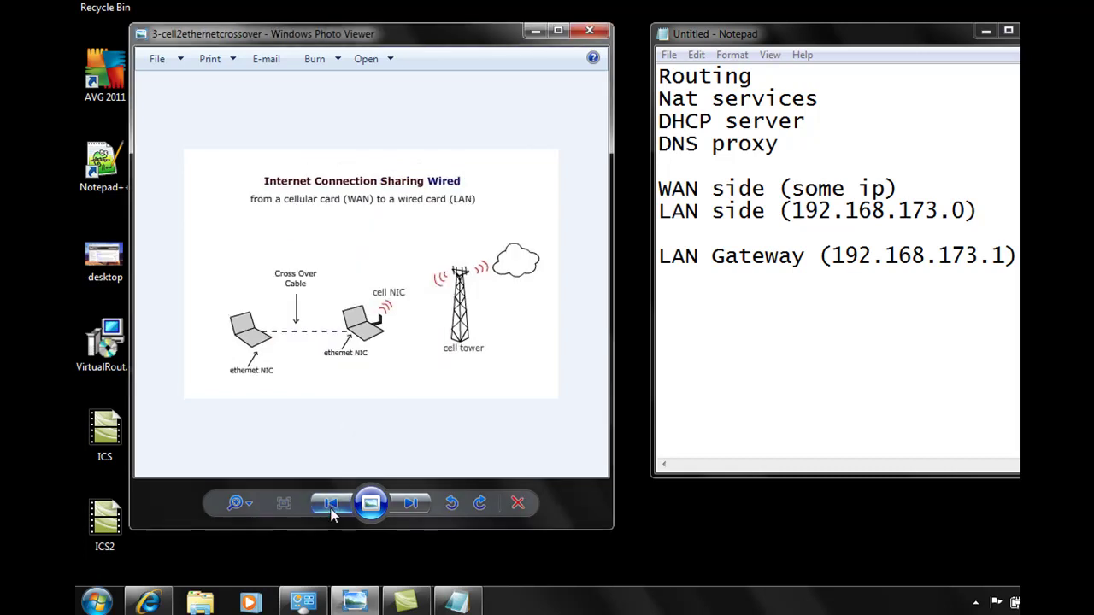
pyautogui.click(331, 503)
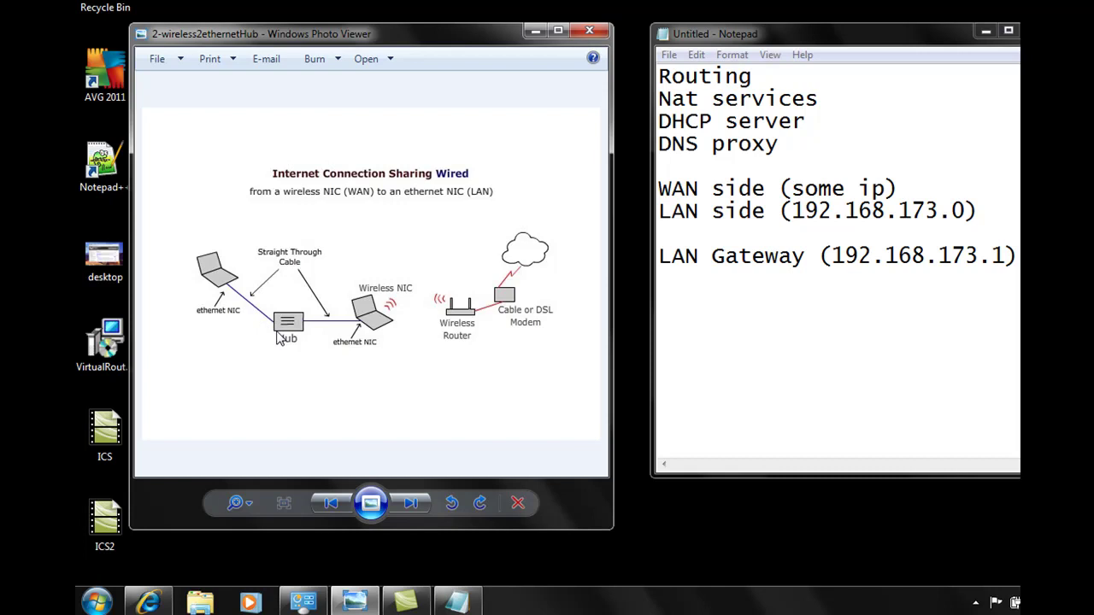
pyautogui.click(411, 504)
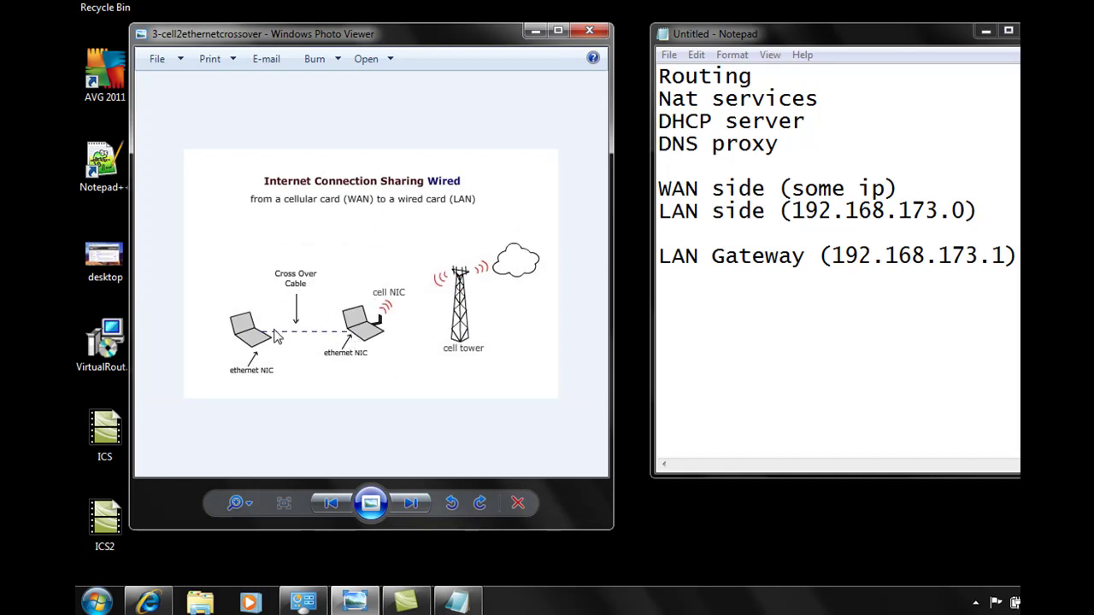
pyautogui.click(331, 504)
pyautogui.click(331, 504)
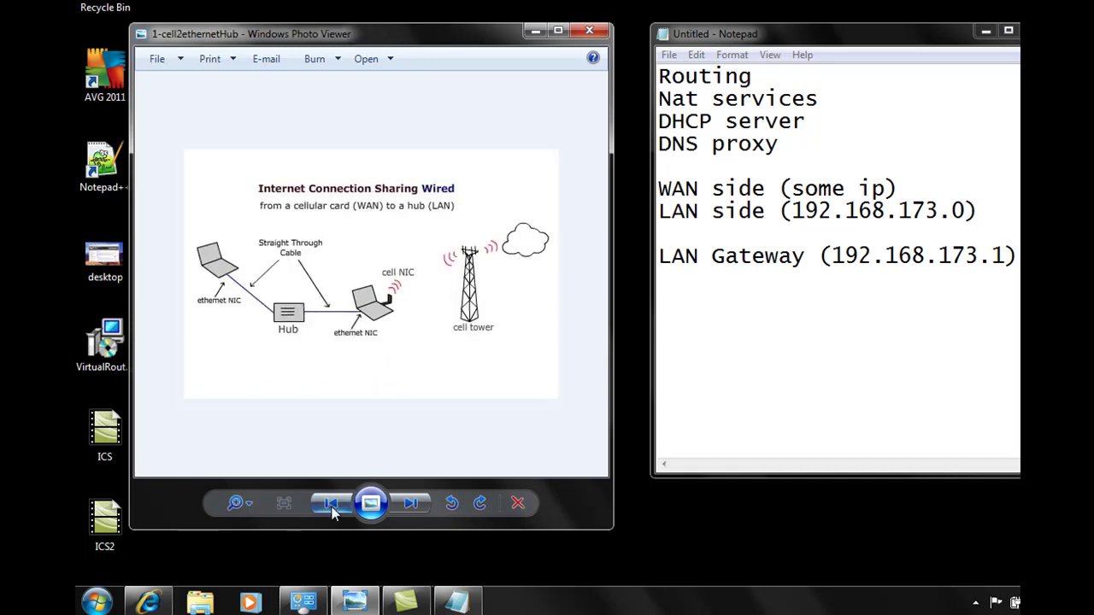
pyautogui.click(331, 504)
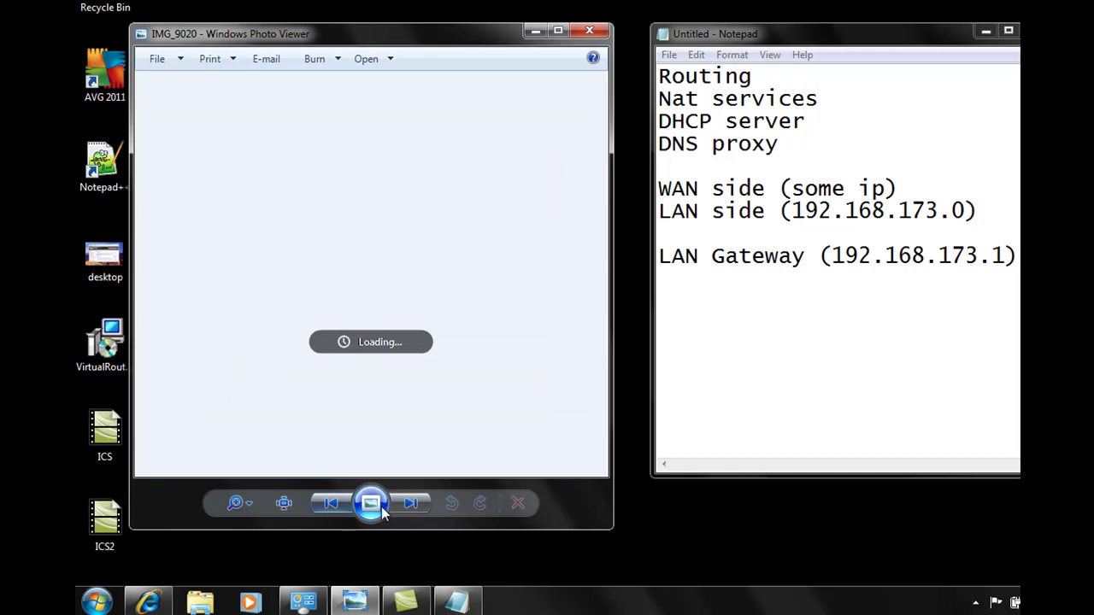
pyautogui.click(413, 504)
pyautogui.click(414, 504)
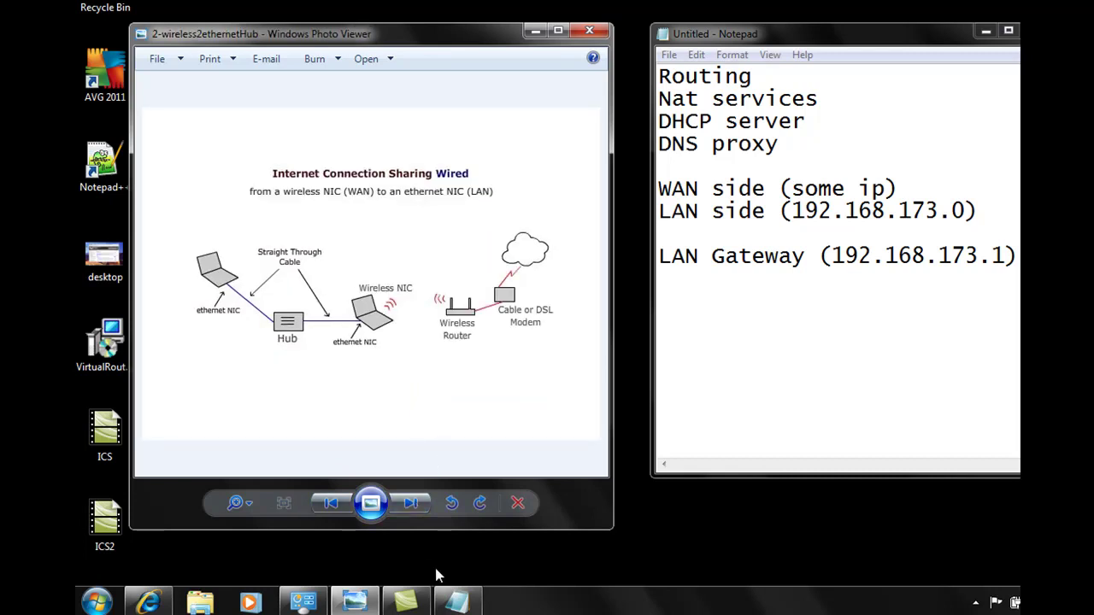
# - Bring the Network Connections window up from the taskbar and reposition it over the diagram
pyautogui.moveTo(333, 603)
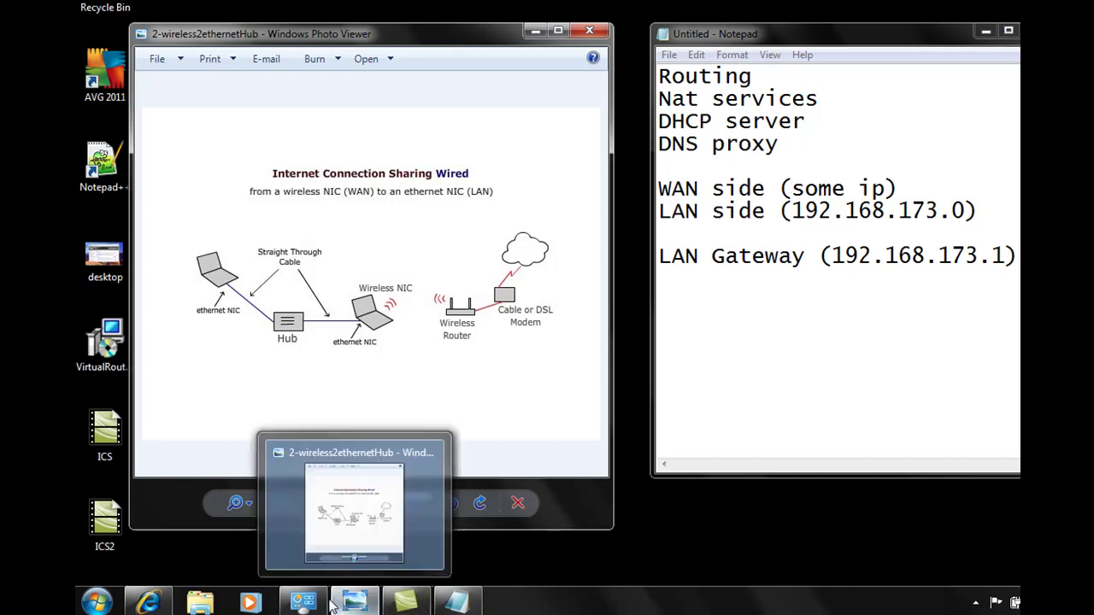
pyautogui.click(333, 525)
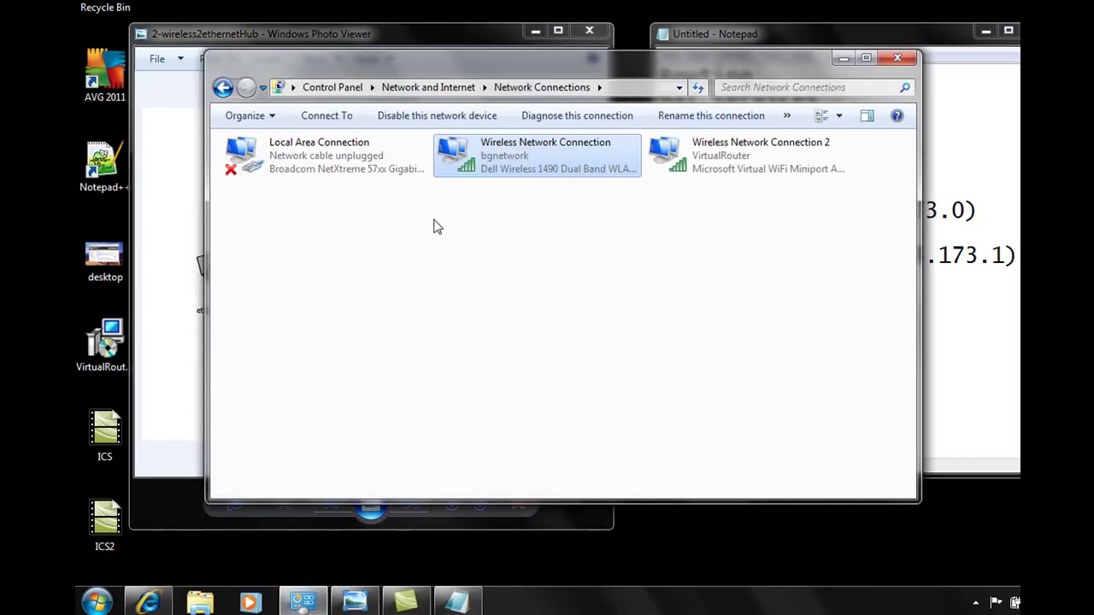
pyautogui.moveTo(600, 61); pyautogui.dragTo(542, 55)
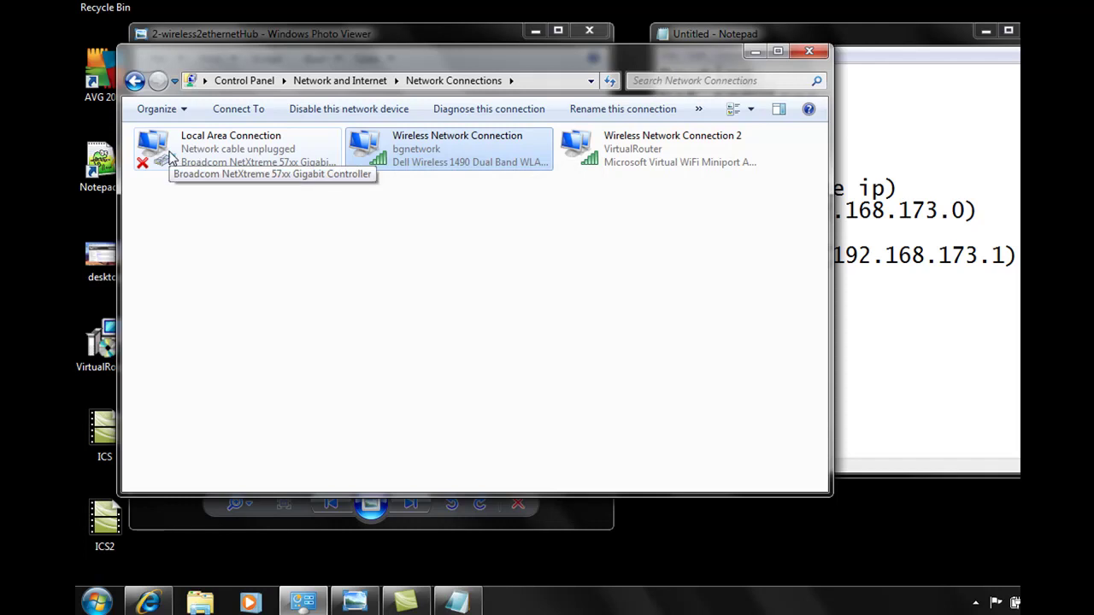
pyautogui.moveTo(254, 61); pyautogui.dragTo(280, 60)
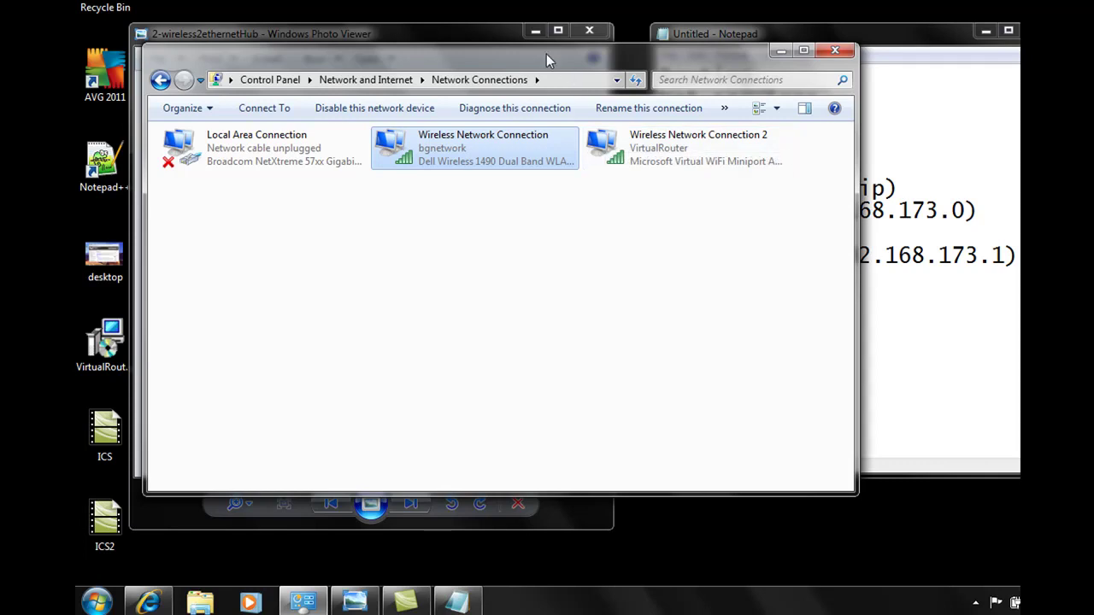
pyautogui.moveTo(546, 53); pyautogui.dragTo(546, 75)
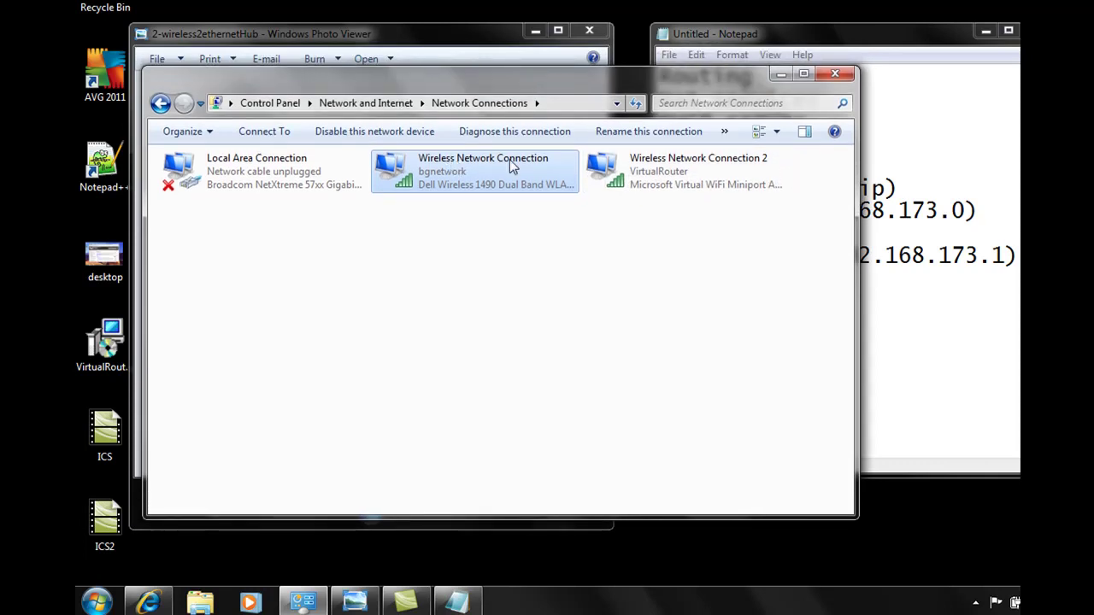
# - In Wireless Network Connection properties, enable 'Allow other network users to connect' on the Sharing tab
pyautogui.rightClick(406, 185)
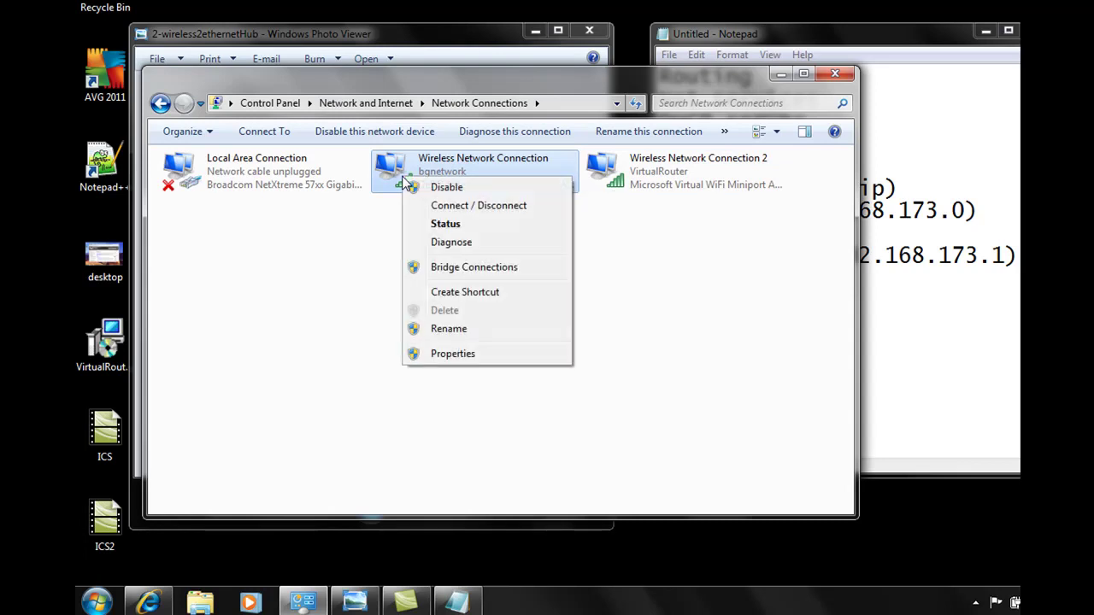
pyautogui.click(444, 355)
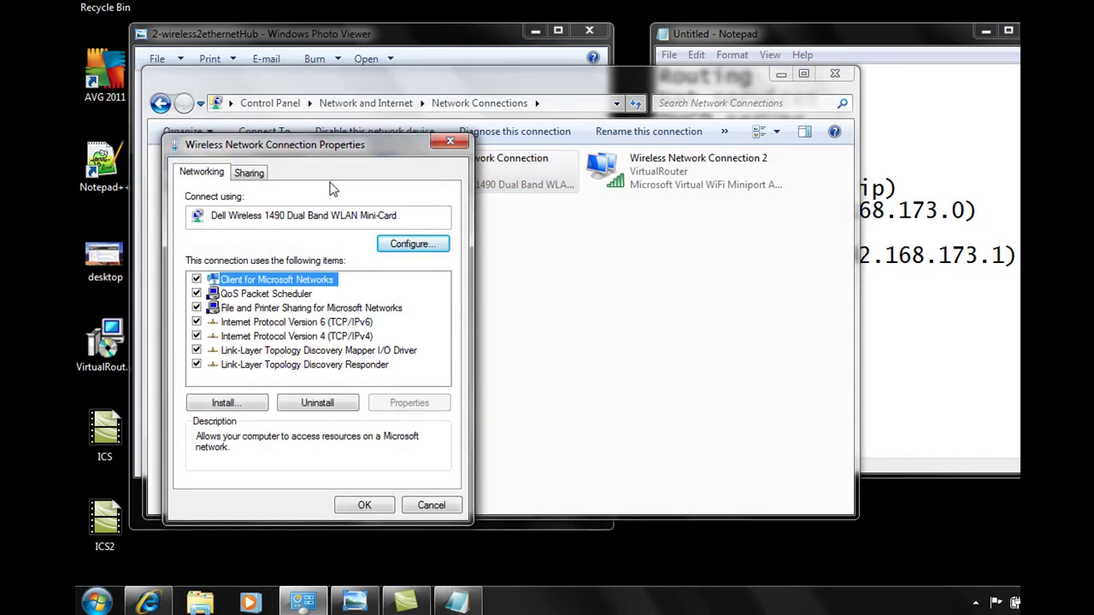
pyautogui.click(255, 177)
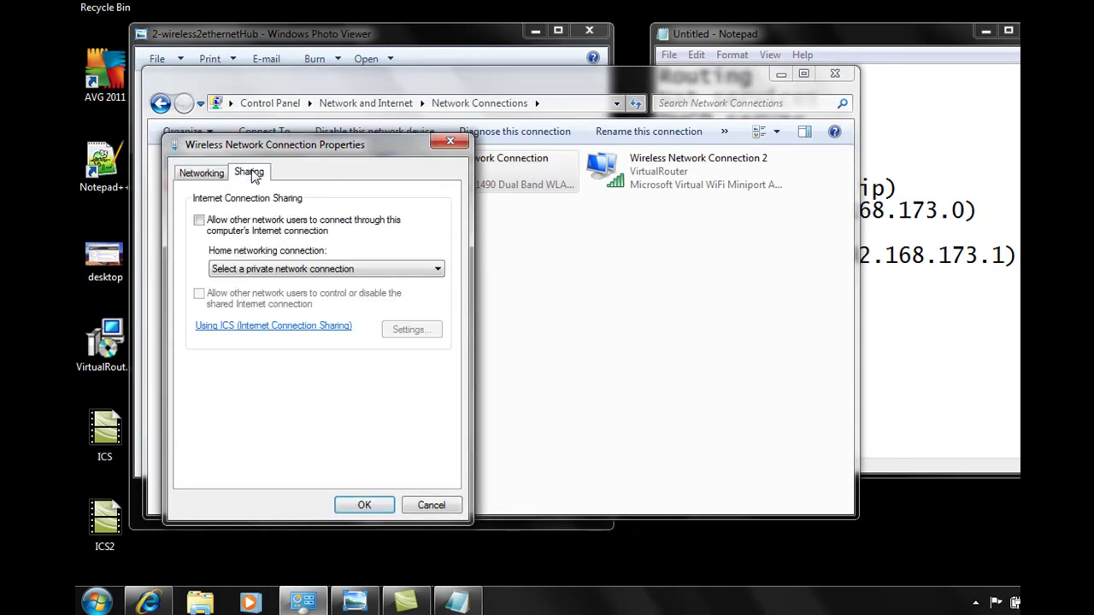
pyautogui.click(198, 221)
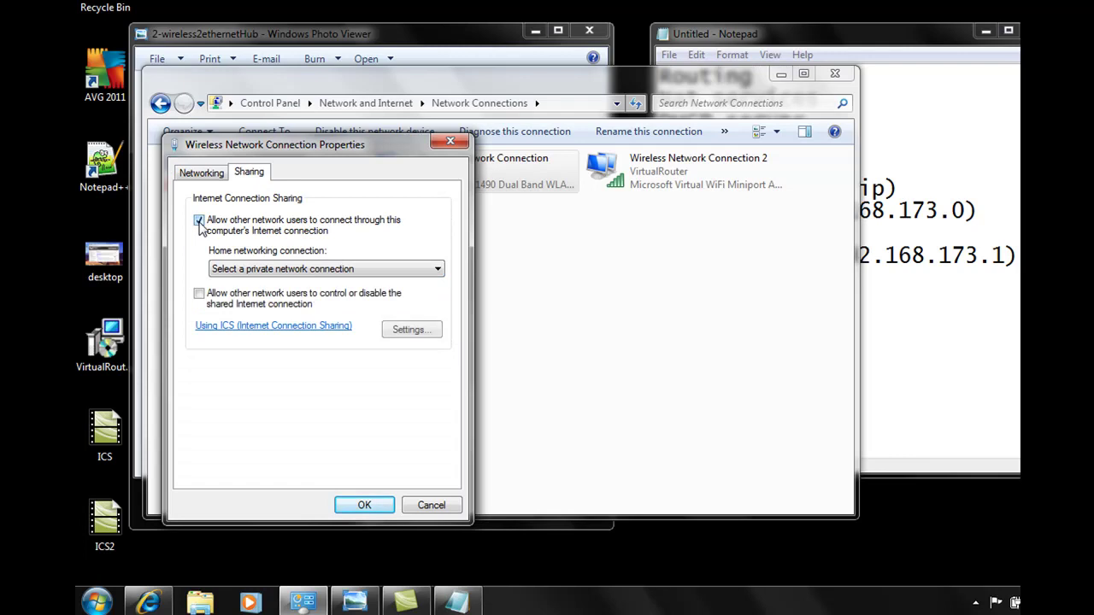
# - Choose Local Area Connection as the home networking connection and confirm with OK
pyautogui.click(357, 270)
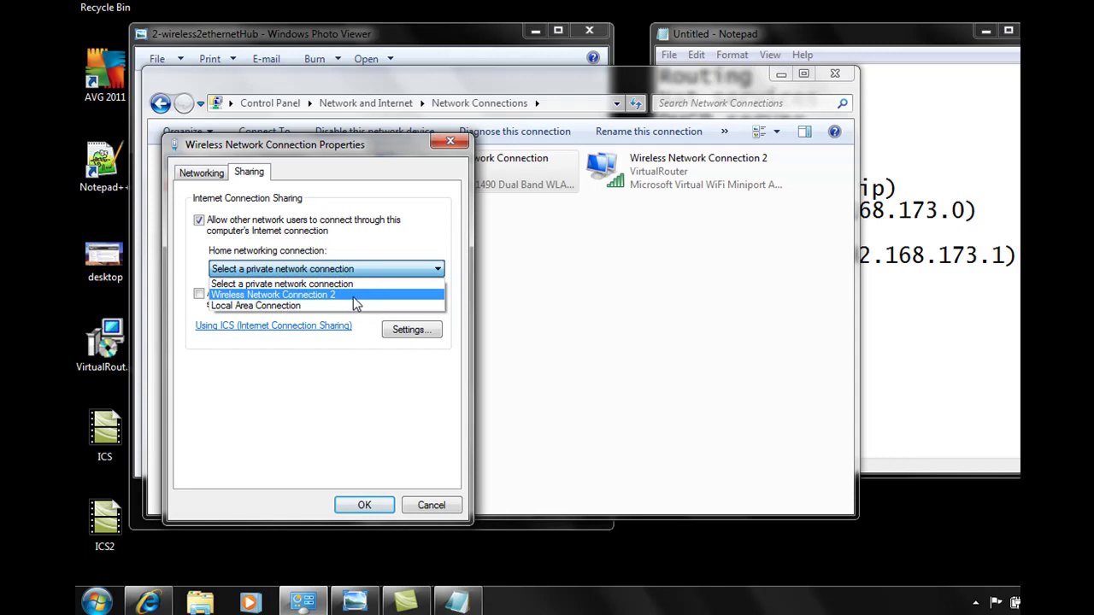
pyautogui.click(353, 296)
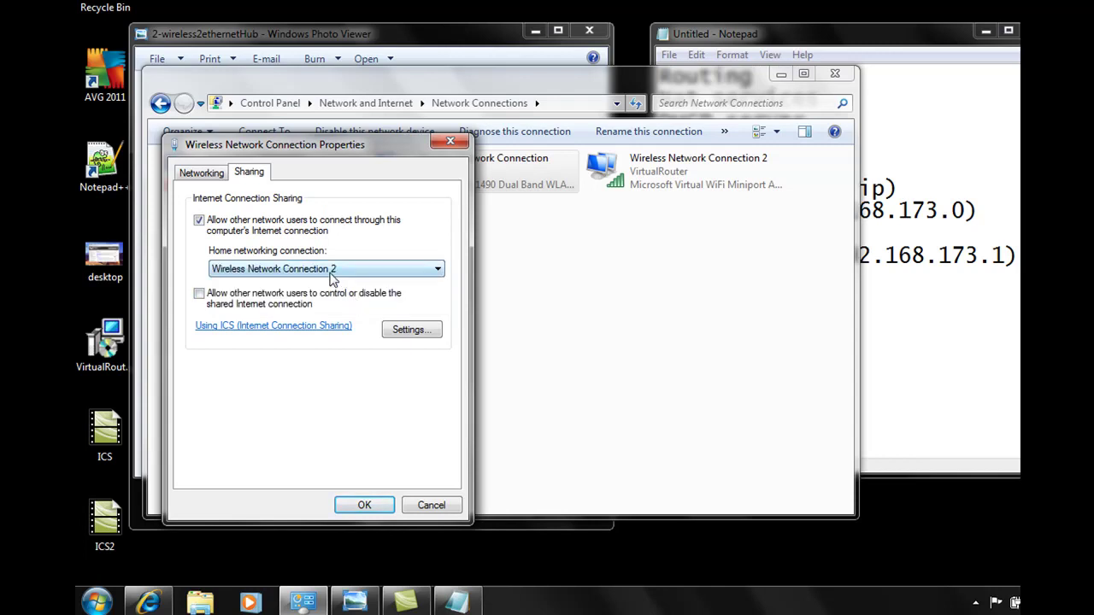
pyautogui.click(330, 271)
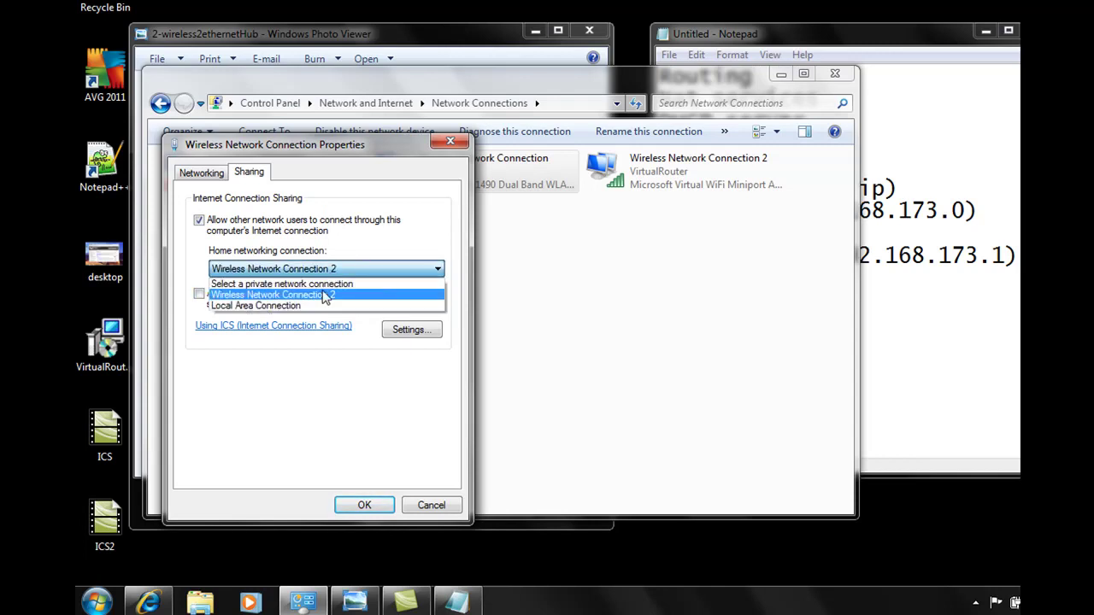
pyautogui.click(315, 315)
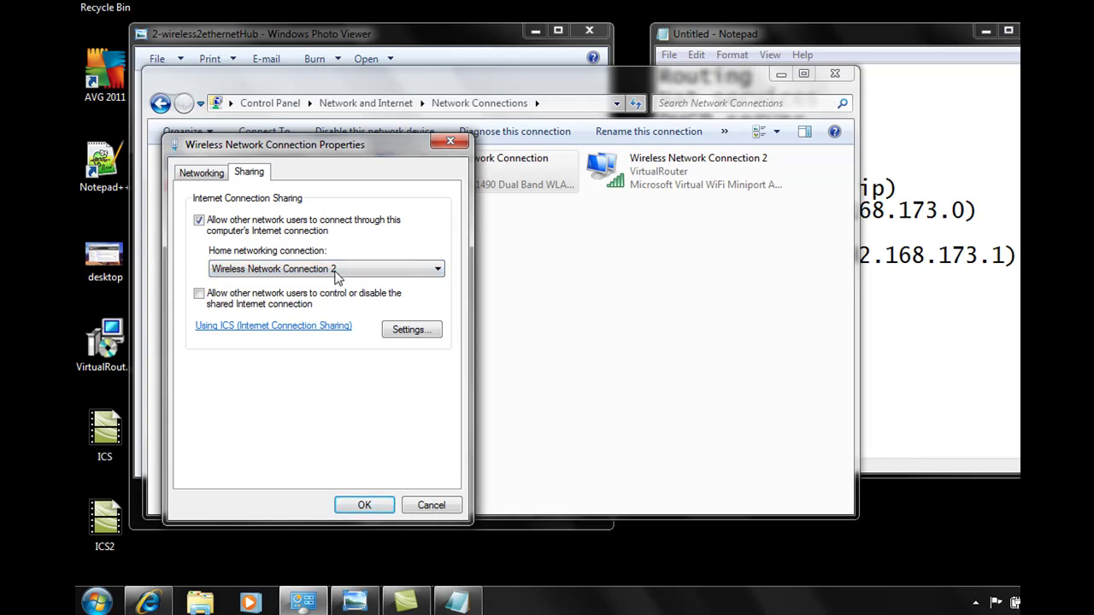
pyautogui.click(337, 270)
pyautogui.click(338, 308)
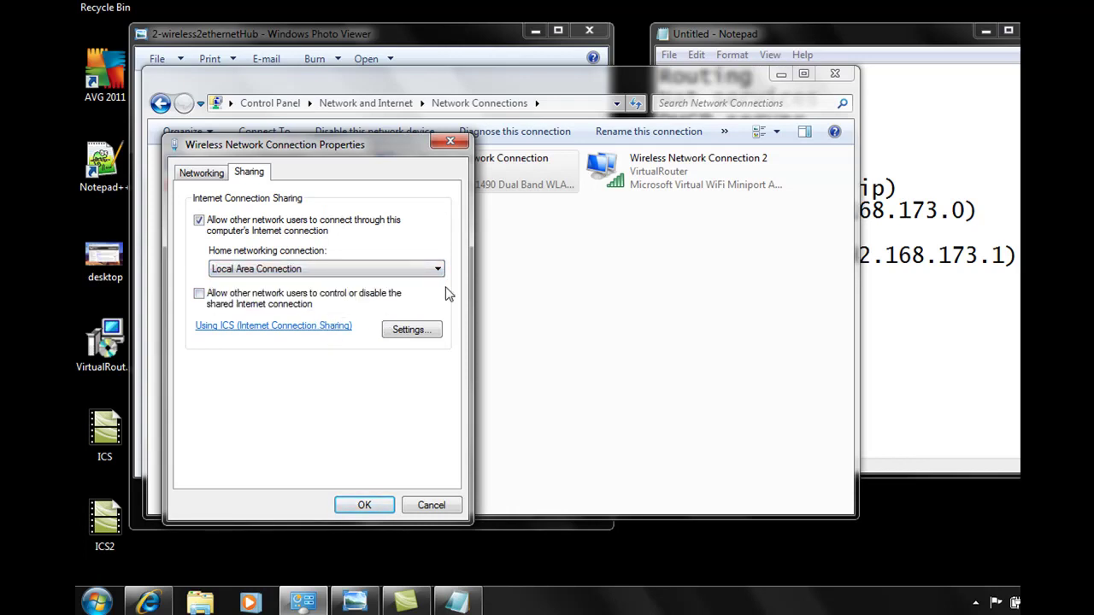
pyautogui.click(362, 505)
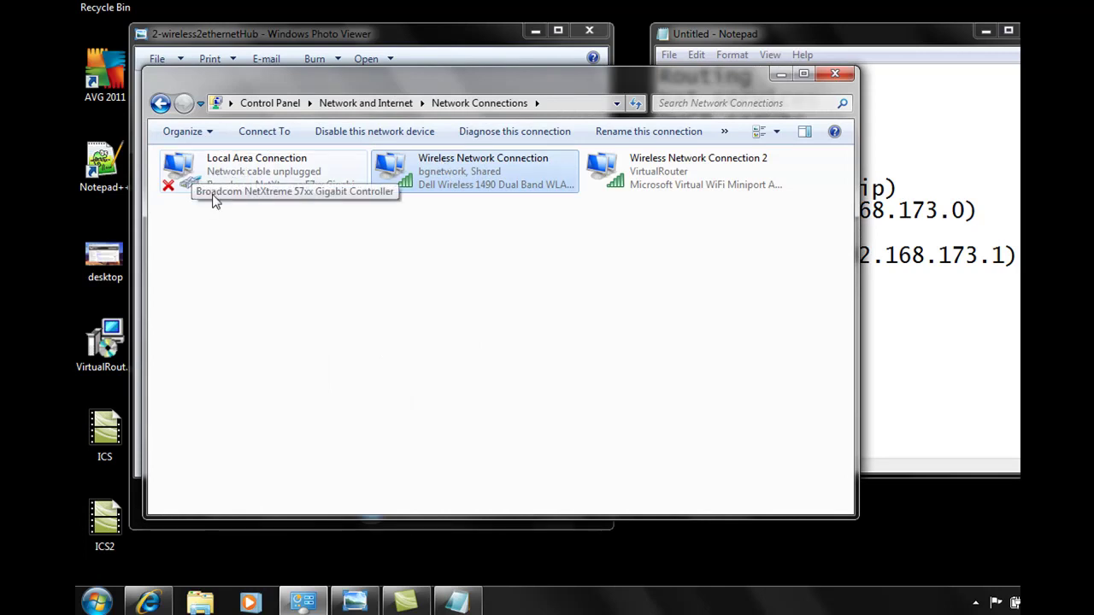
pyautogui.click(362, 38)
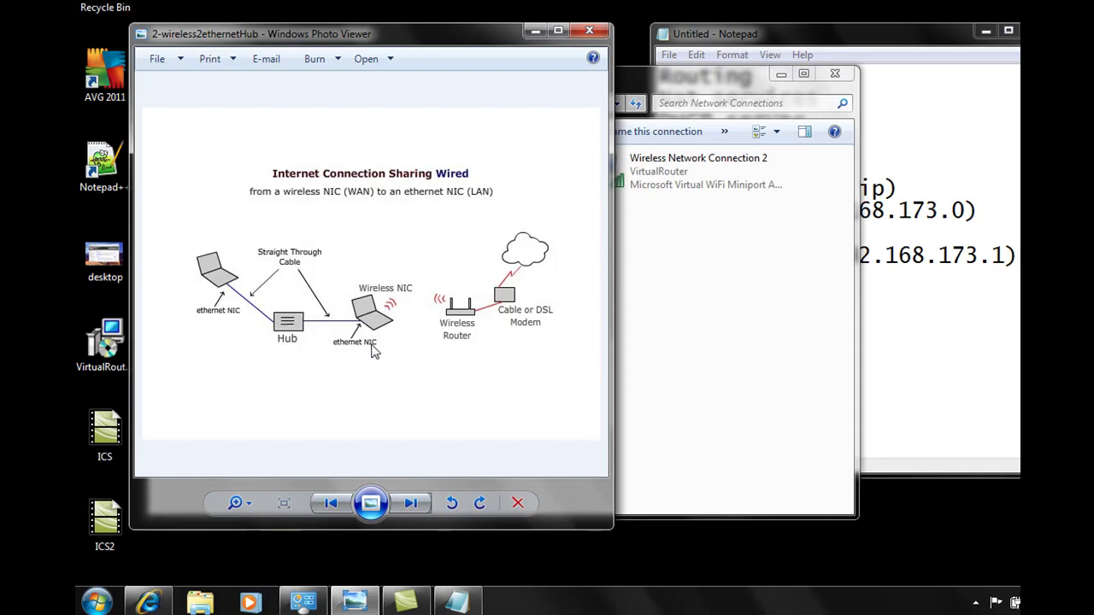
# - Advance two diagrams to 4-cell2wireless, then bring Network Connections back in front
pyautogui.click(411, 504)
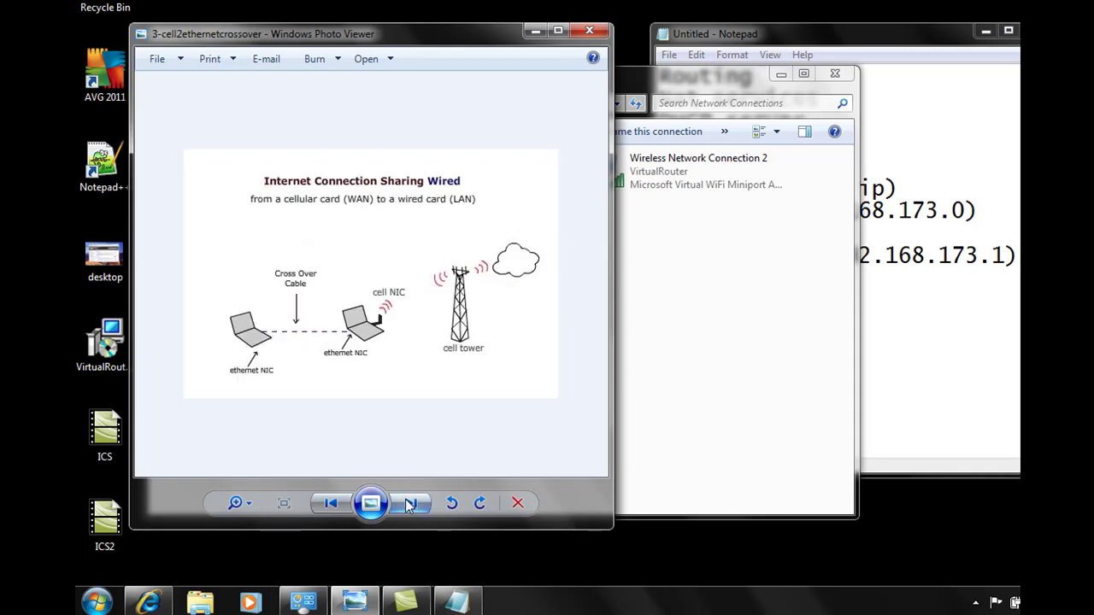
pyautogui.click(410, 503)
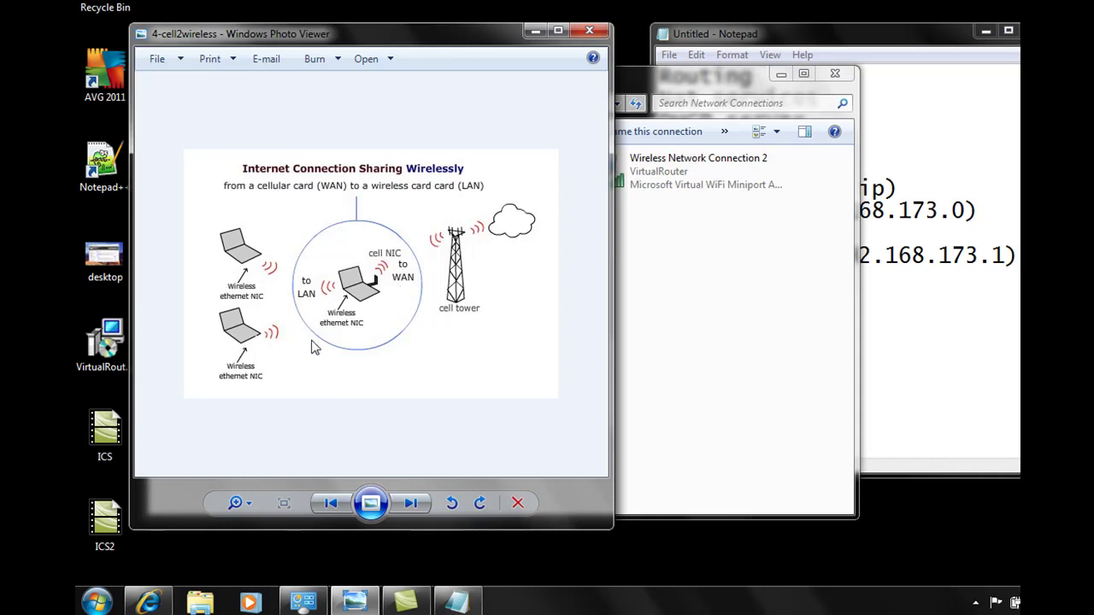
pyautogui.click(646, 355)
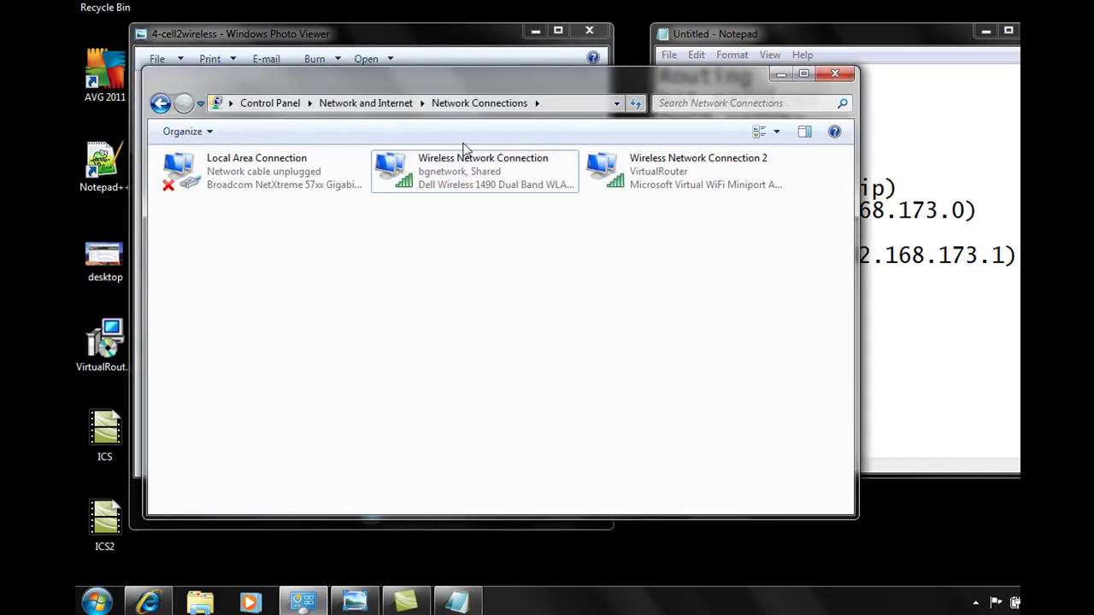
# - Uncheck 'Allow other network users to connect' in Wireless Network Connection's Sharing tab and confirm
pyautogui.rightClick(408, 177)
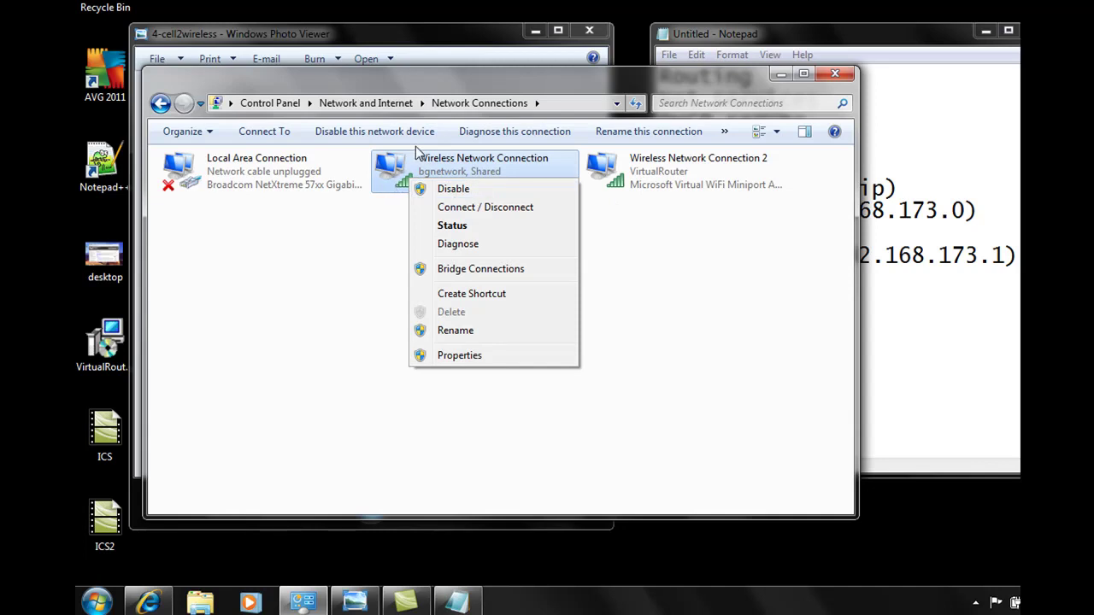
pyautogui.click(556, 77)
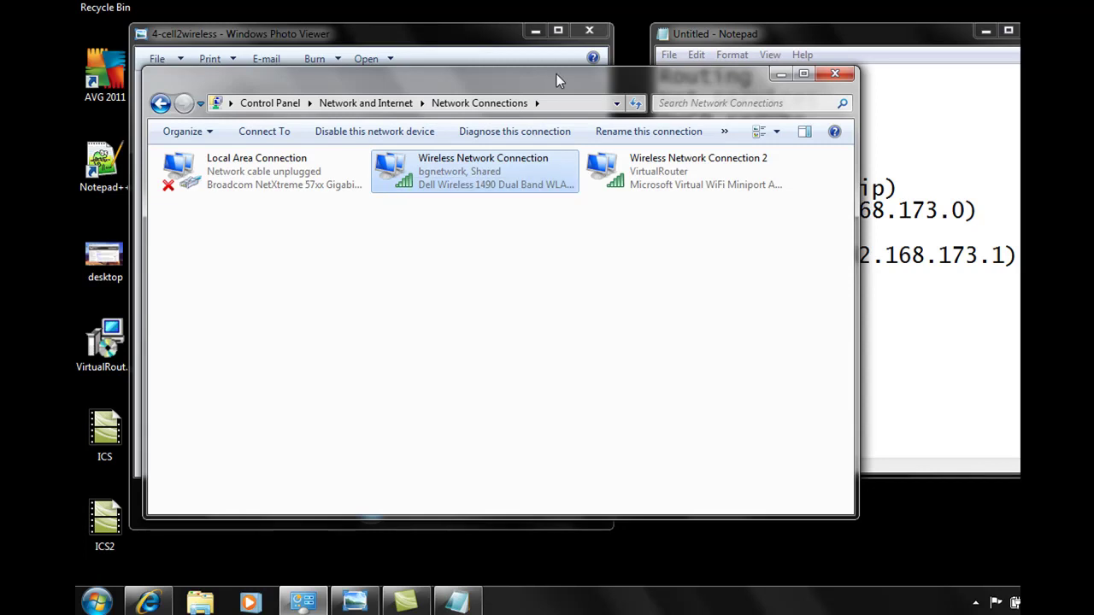
pyautogui.rightClick(396, 175)
pyautogui.click(430, 348)
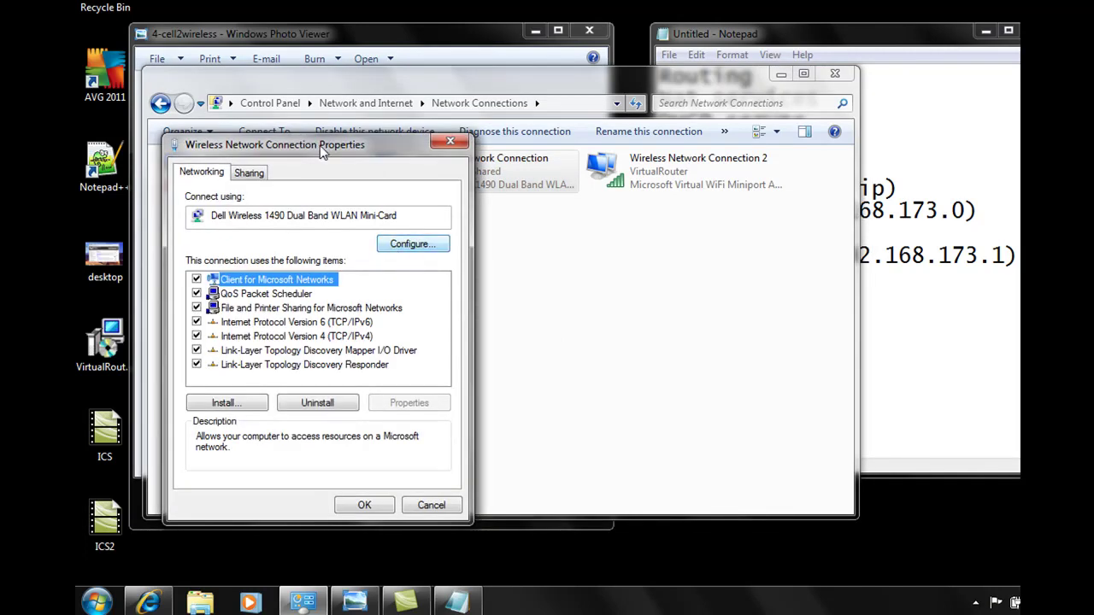
pyautogui.click(250, 171)
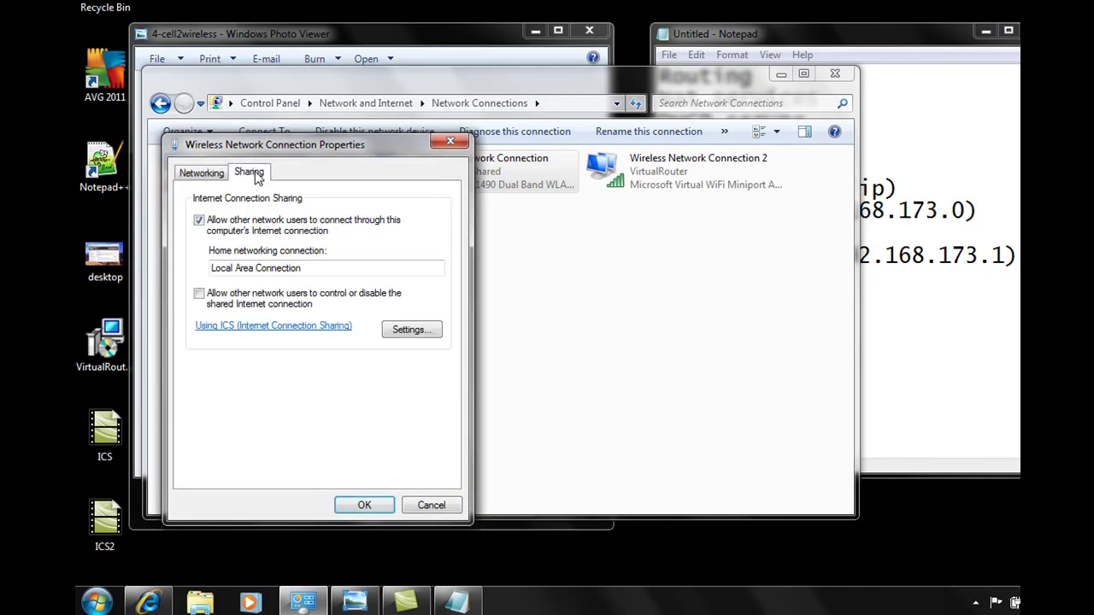
pyautogui.click(199, 221)
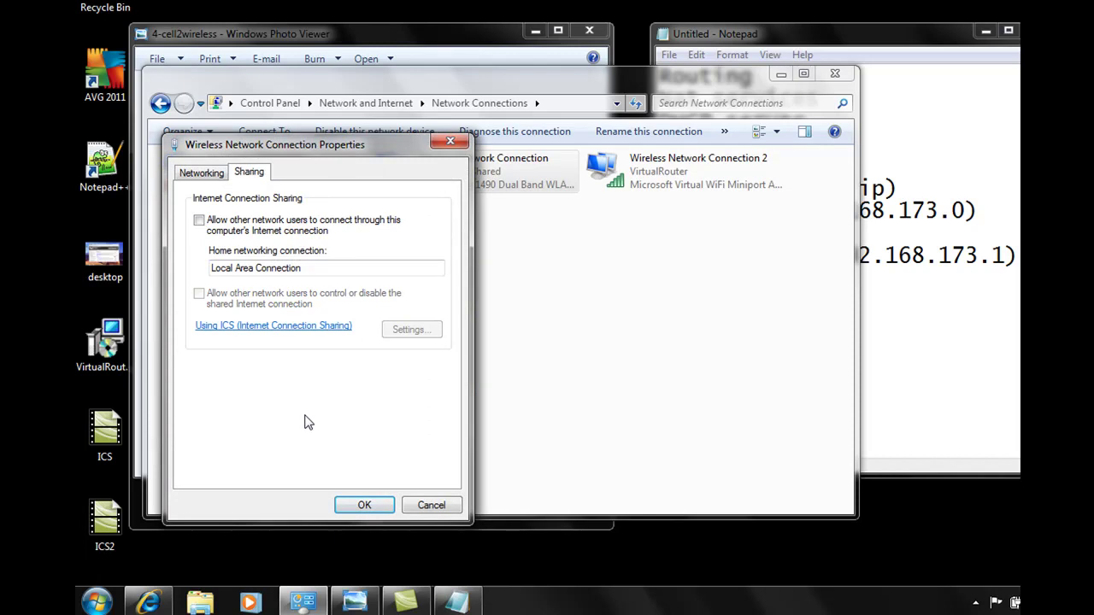
pyautogui.click(363, 505)
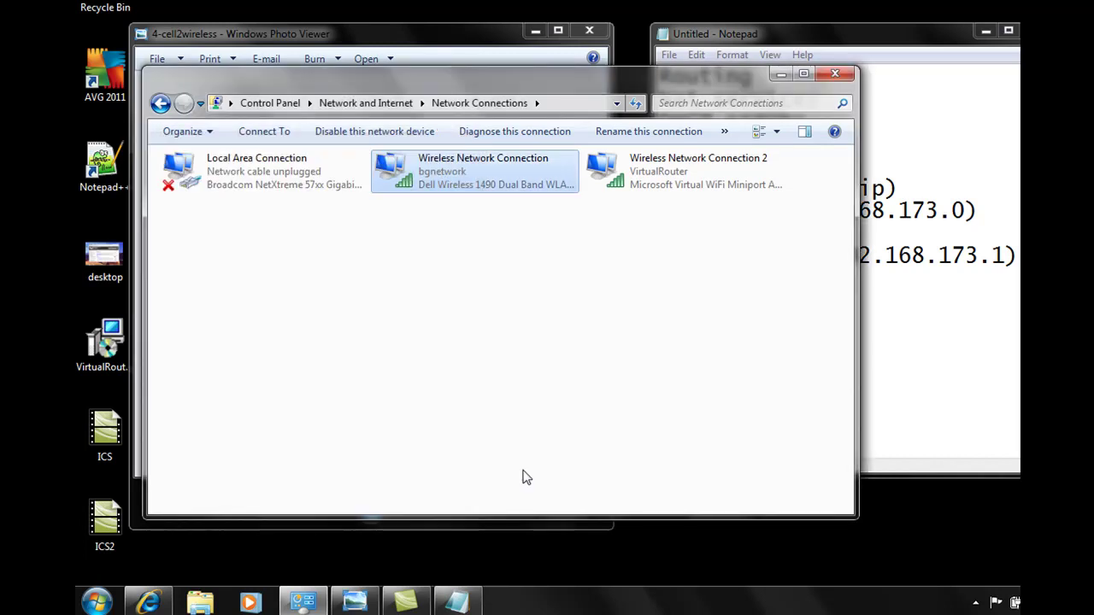
pyautogui.rightClick(409, 175)
pyautogui.click(471, 358)
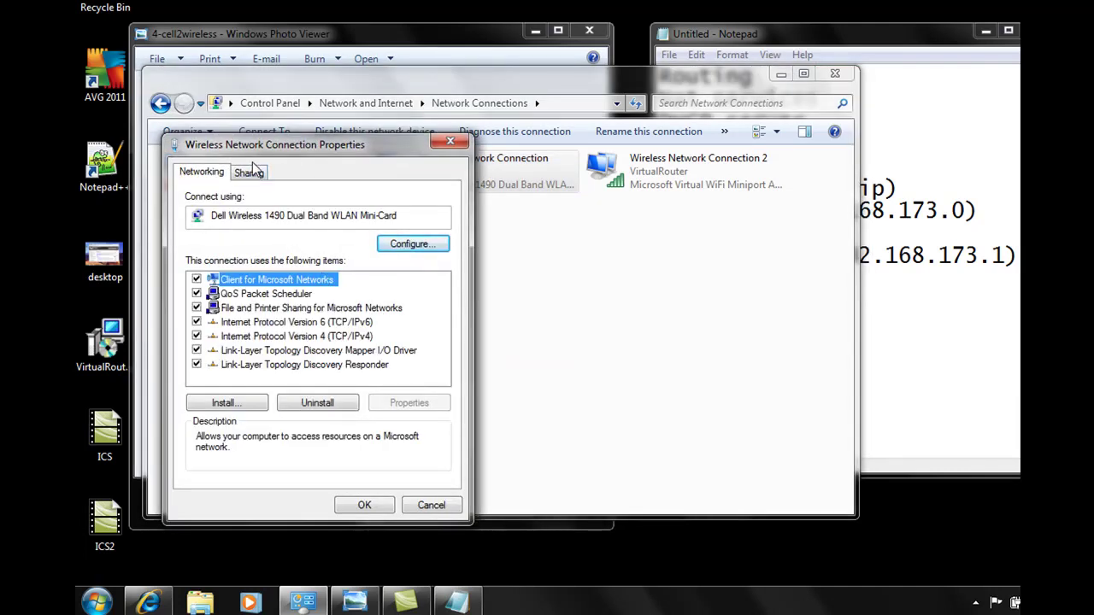
pyautogui.click(251, 174)
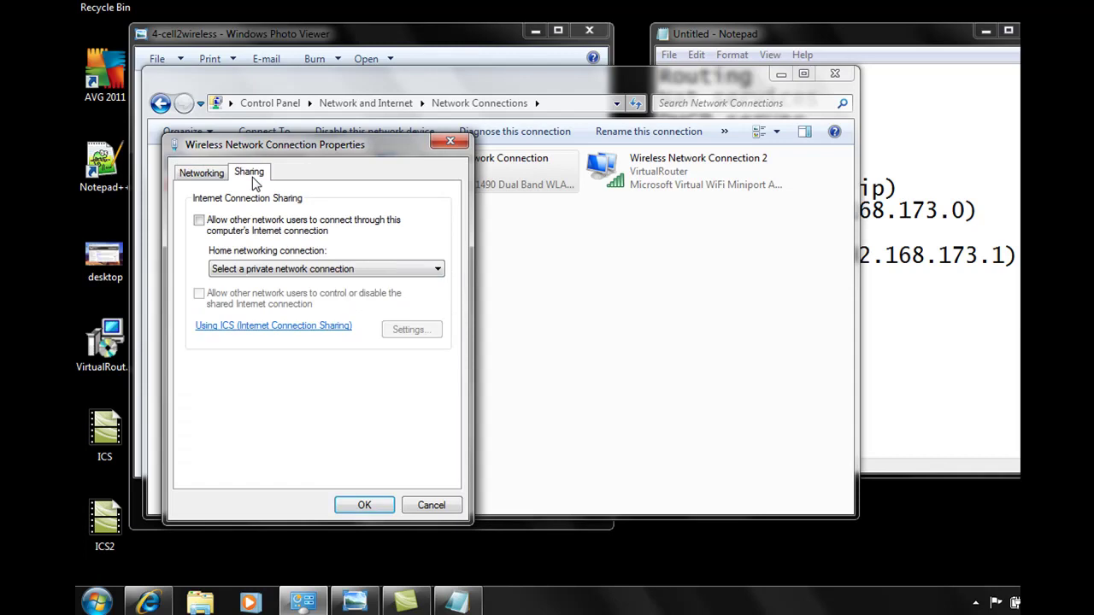
pyautogui.click(198, 220)
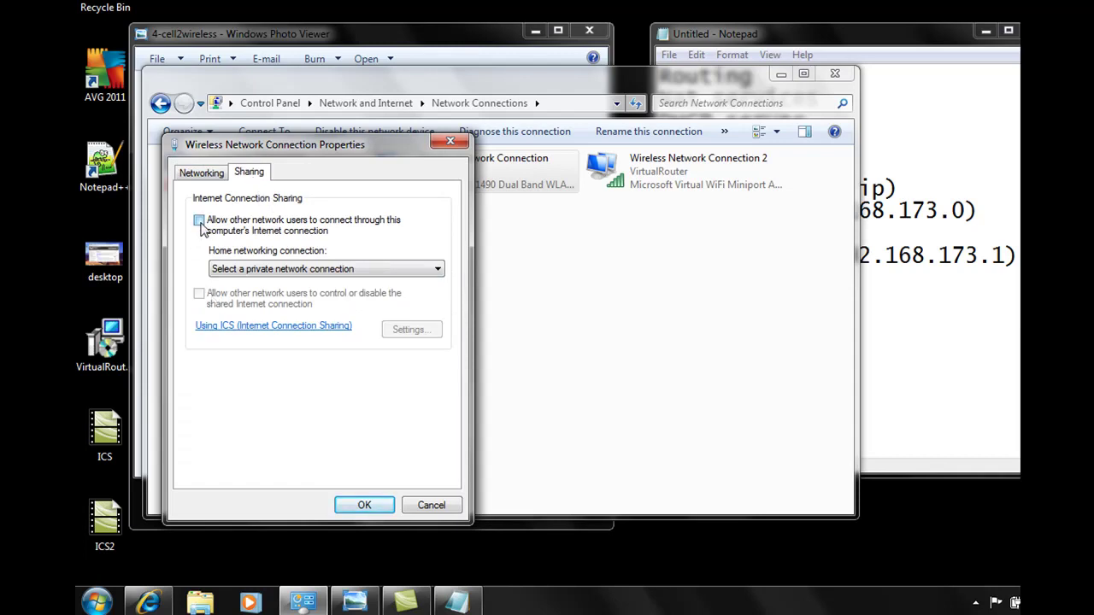
pyautogui.click(293, 270)
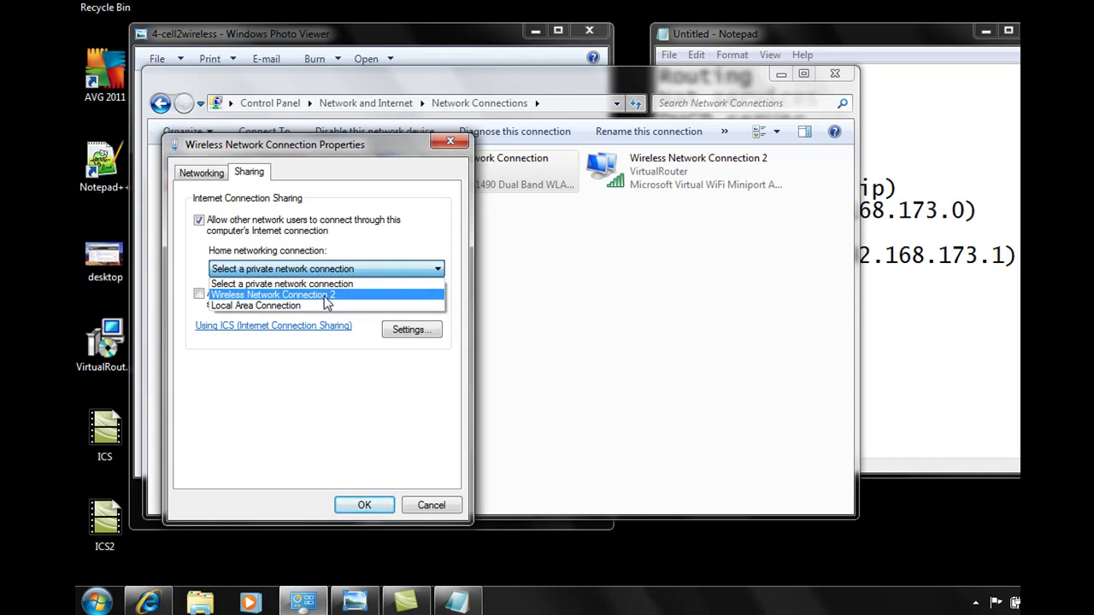
pyautogui.click(199, 222)
pyautogui.click(199, 222)
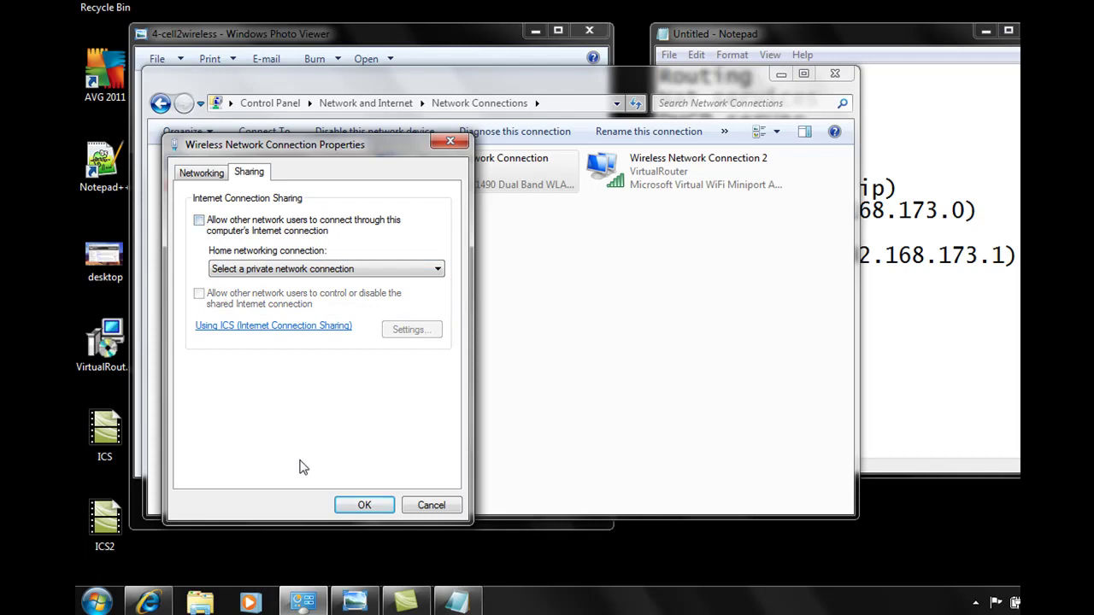
pyautogui.click(431, 506)
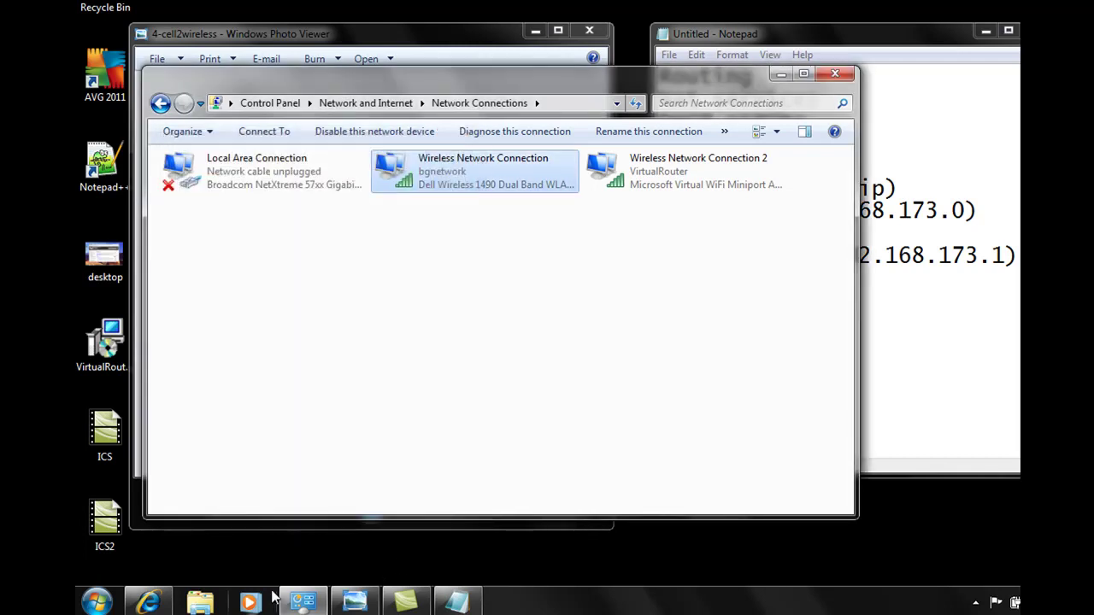
# - Bring the Virtual Router CodePlex page (release 0.9 Beta) forward, scroll across it, and open Start
pyautogui.click(147, 602)
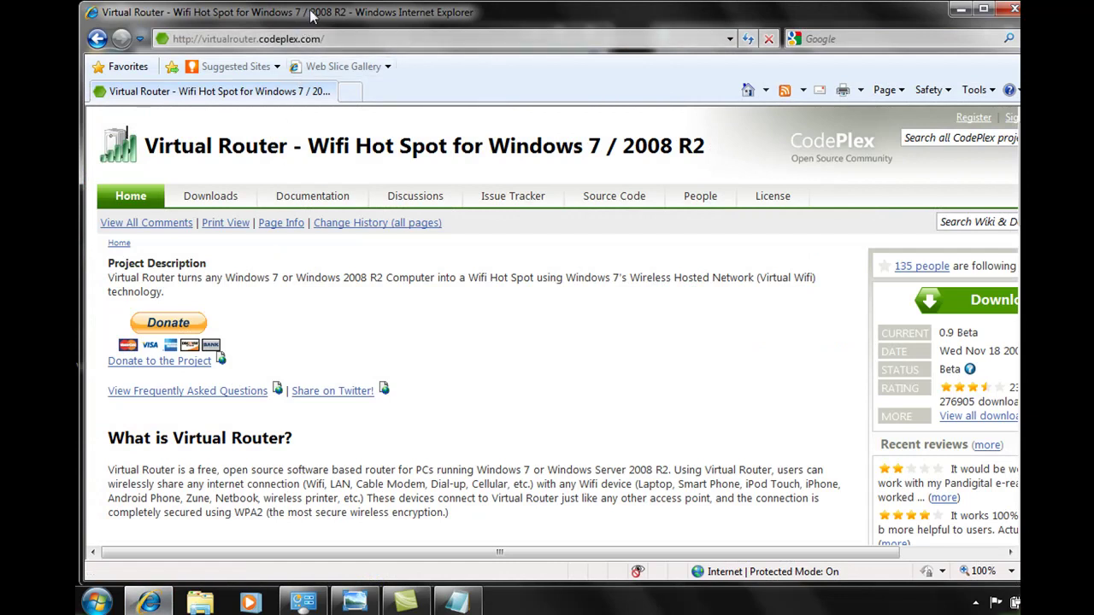
pyautogui.moveTo(314, 16); pyautogui.dragTo(324, 17)
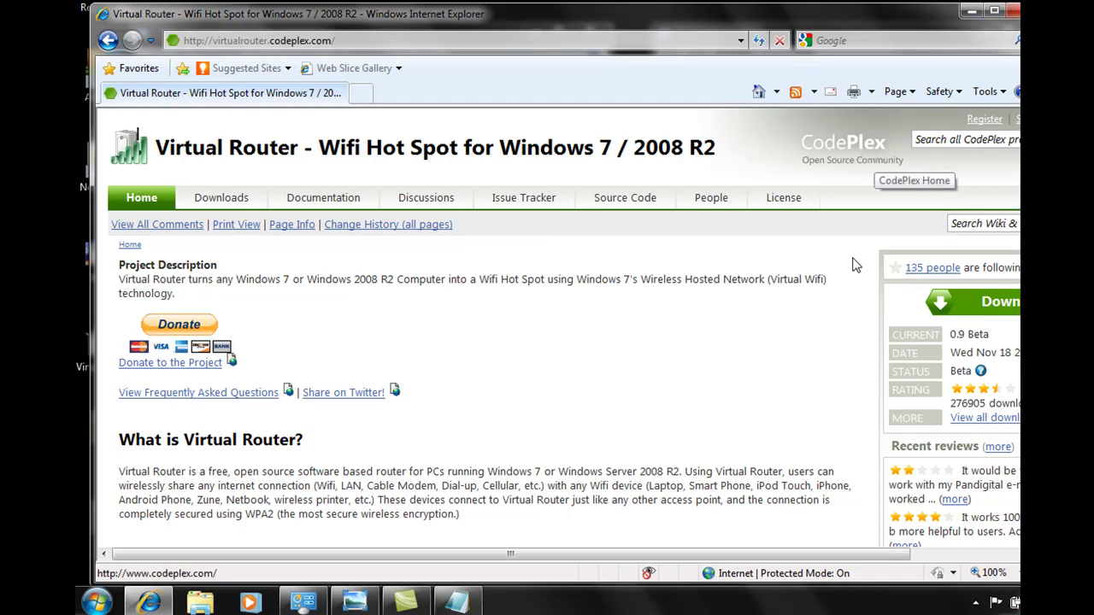
pyautogui.moveTo(794, 555); pyautogui.dragTo(852, 562)
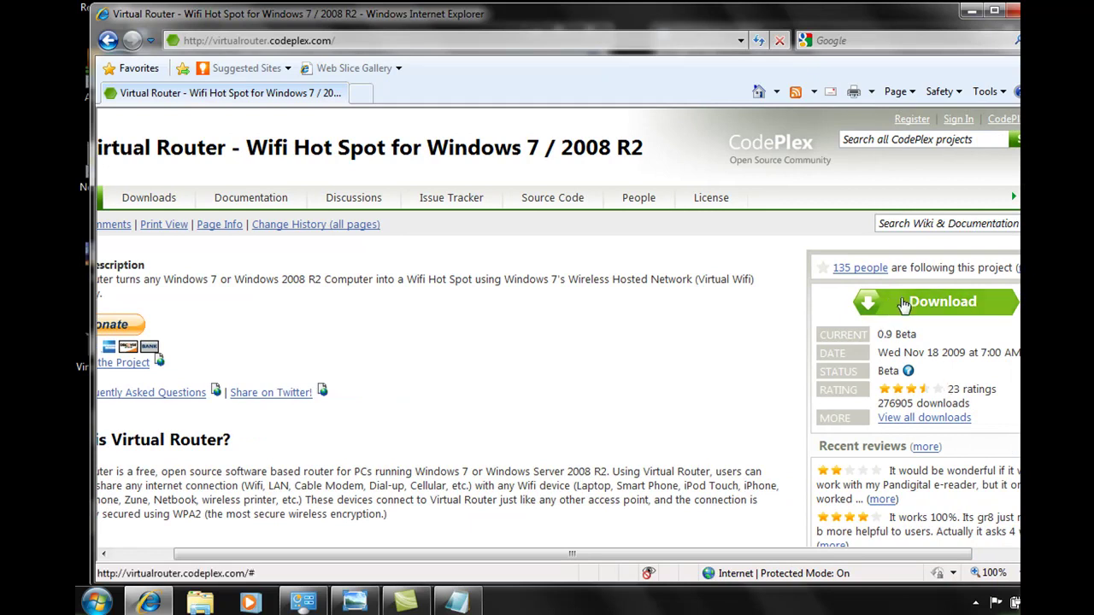
pyautogui.moveTo(799, 554); pyautogui.dragTo(709, 563)
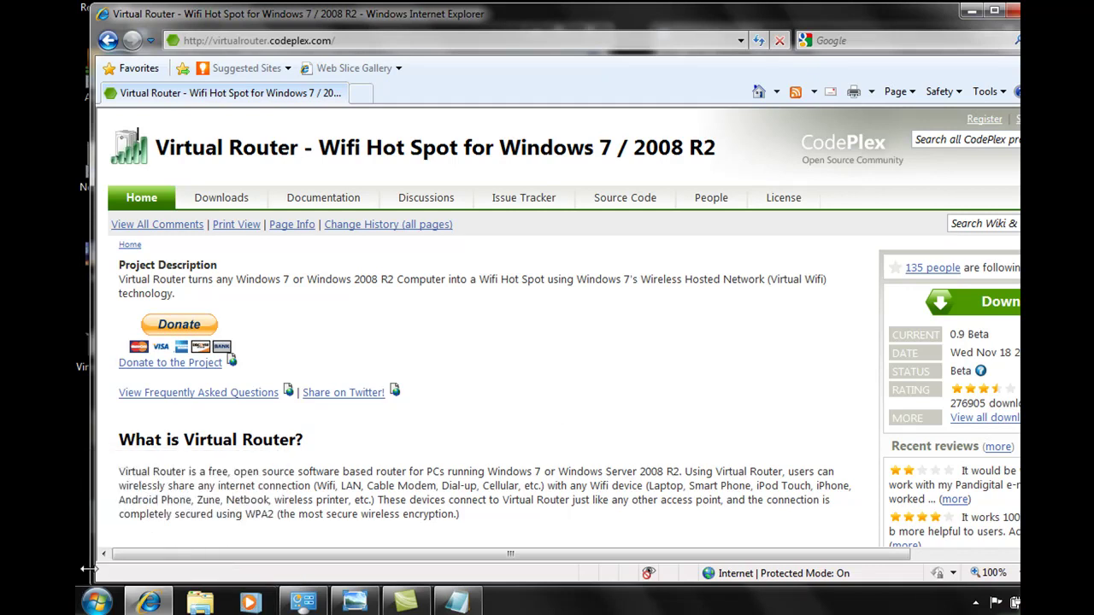
pyautogui.click(94, 596)
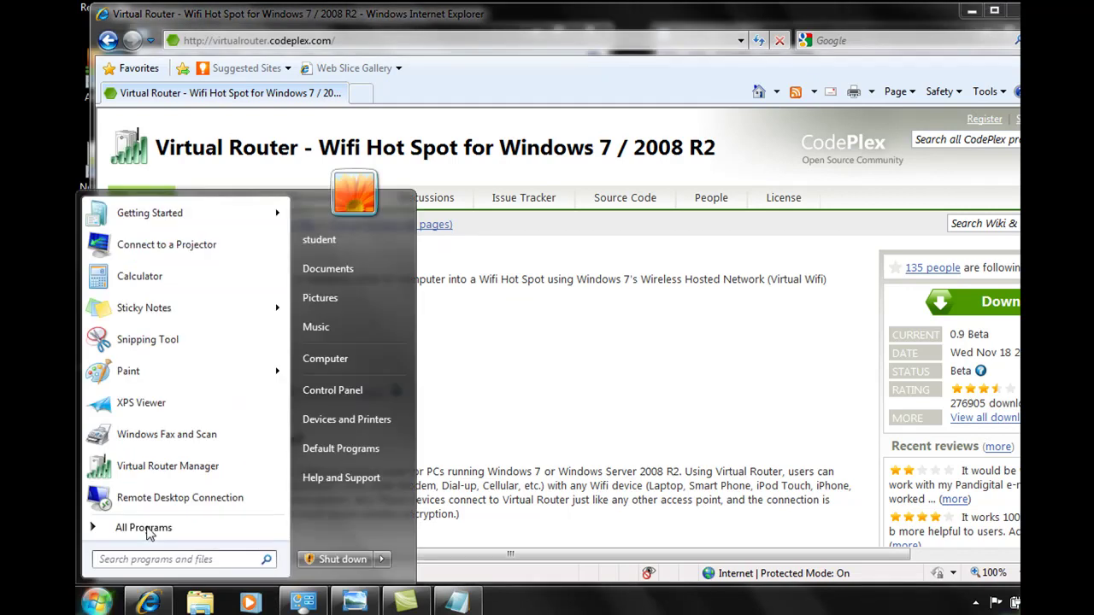
# - Launch Virtual Router Manager and stop the already running router to edit its settings
pyautogui.click(239, 474)
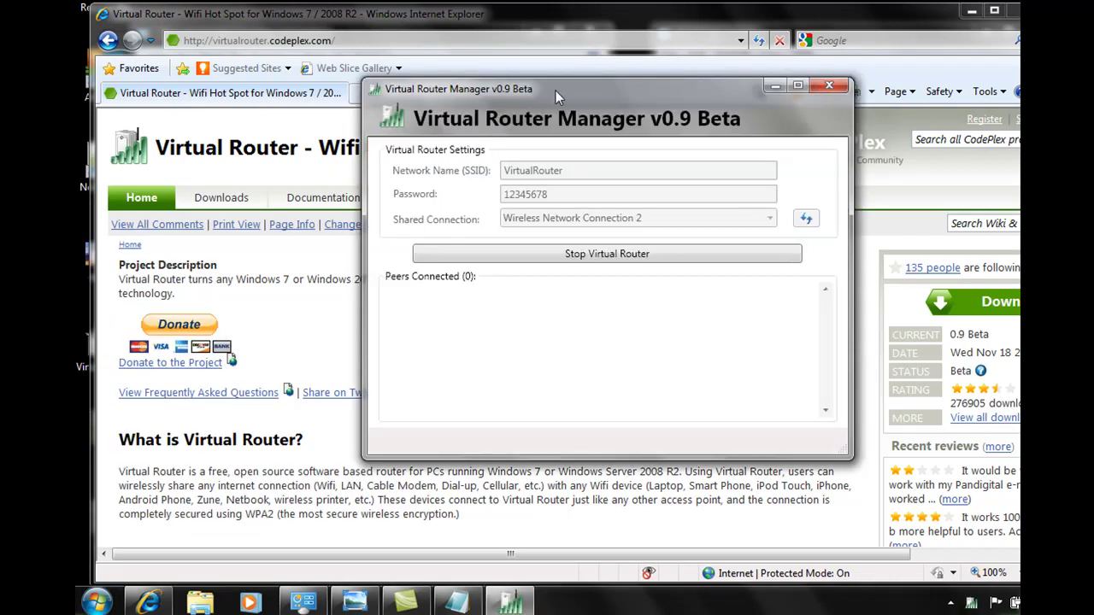
pyautogui.moveTo(556, 91); pyautogui.dragTo(460, 81)
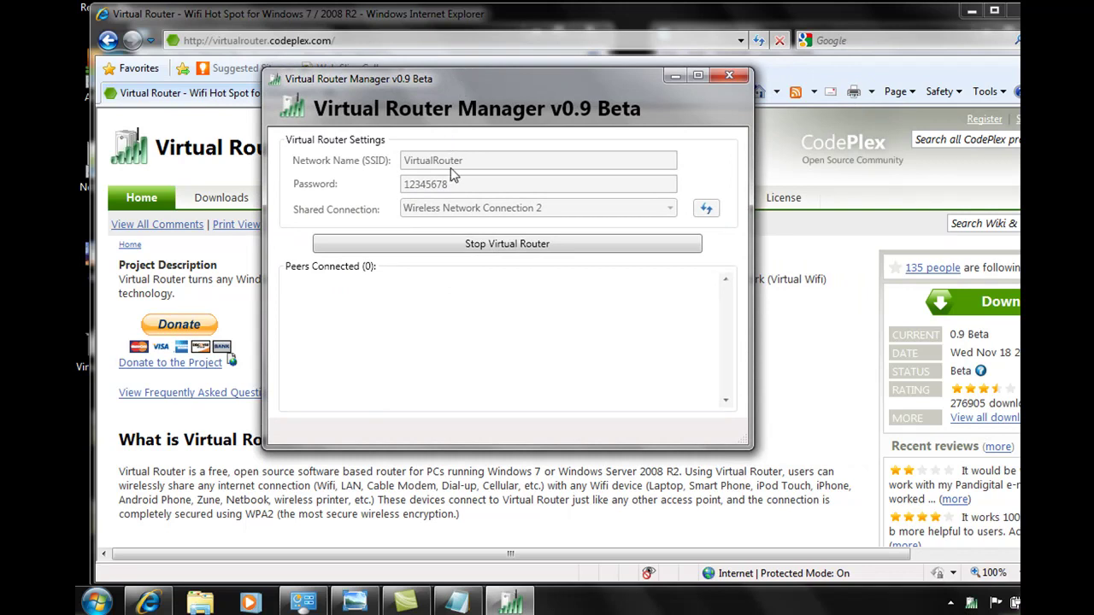
pyautogui.click(494, 248)
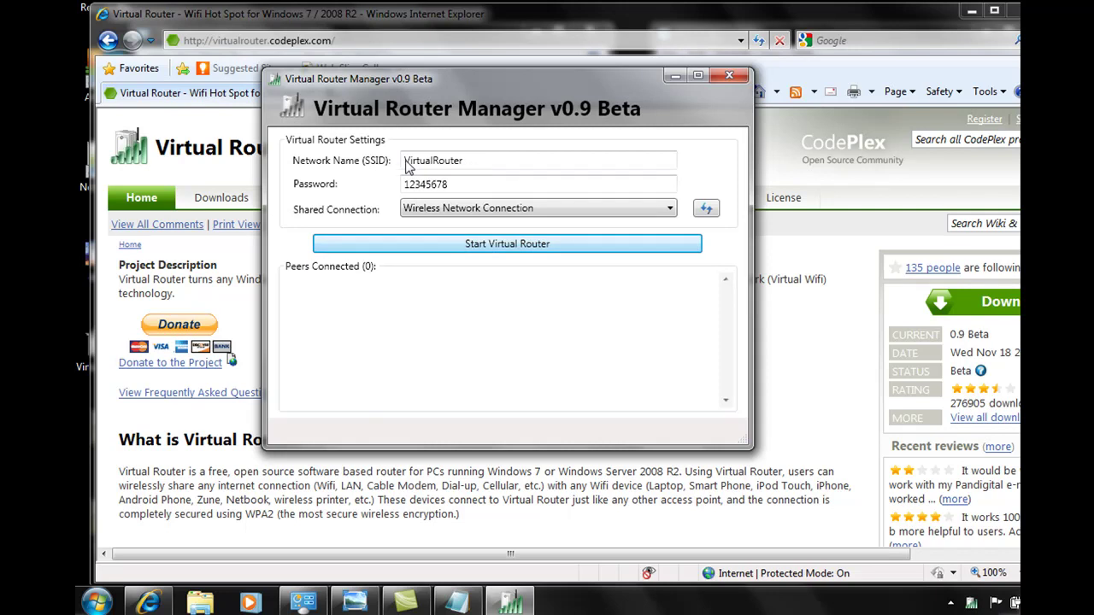
# - Set SSID VirtualRouter and its password, share Wireless Network Connection 2, and start the router
pyautogui.click(471, 168)
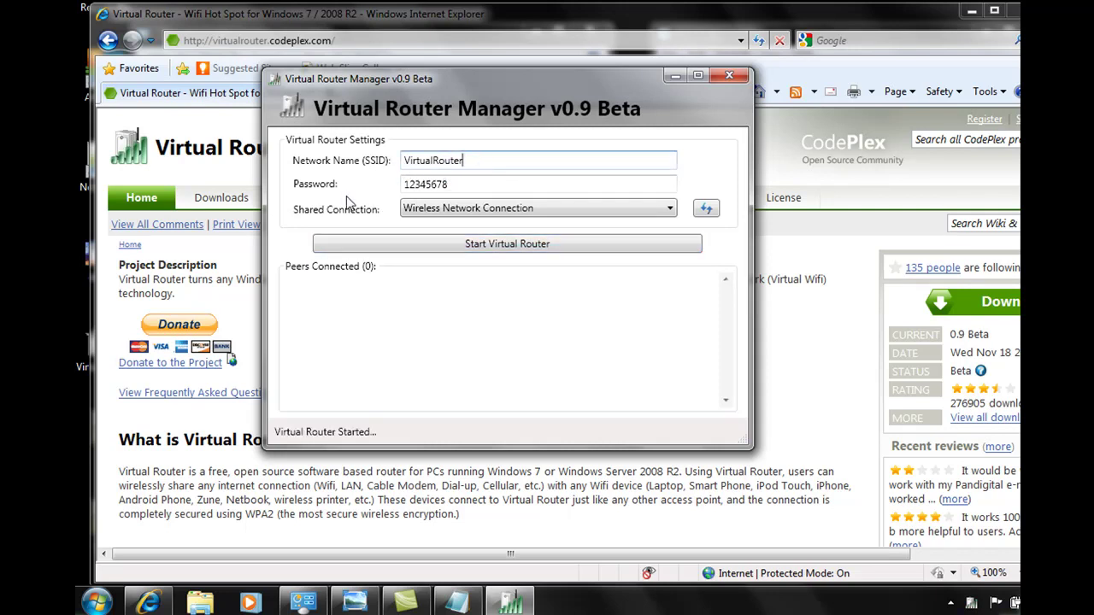
pyautogui.press('Tab')
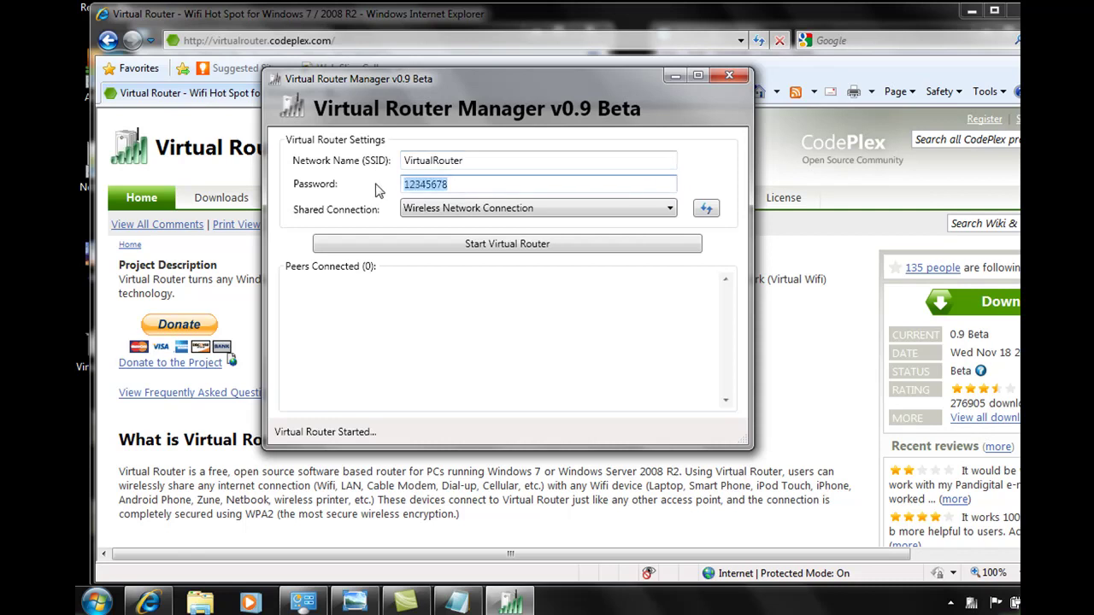
pyautogui.click(476, 186)
pyautogui.click(547, 213)
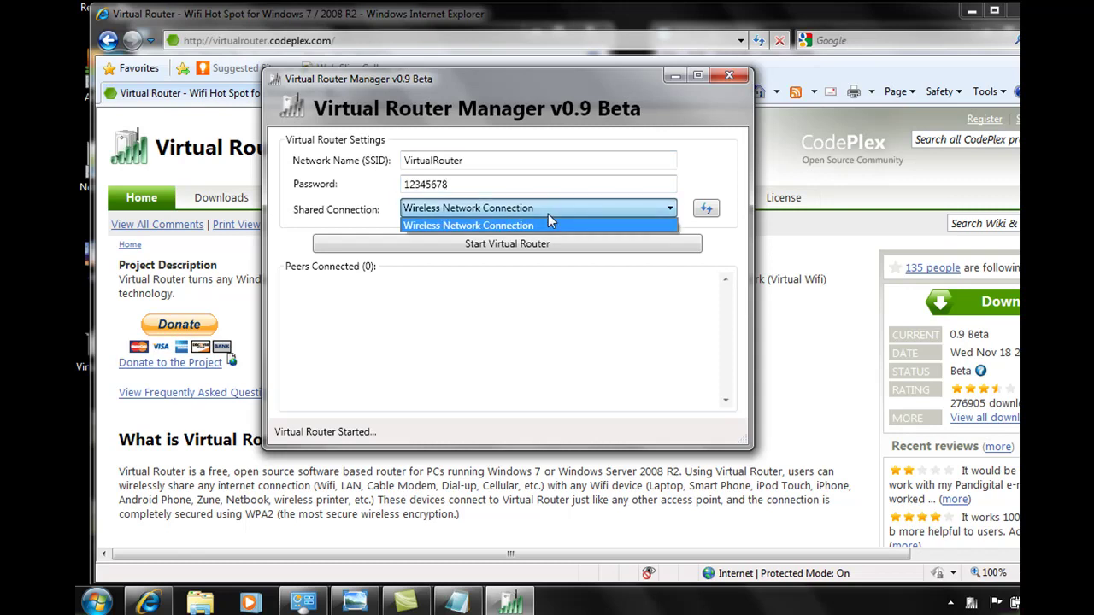
pyautogui.click(453, 222)
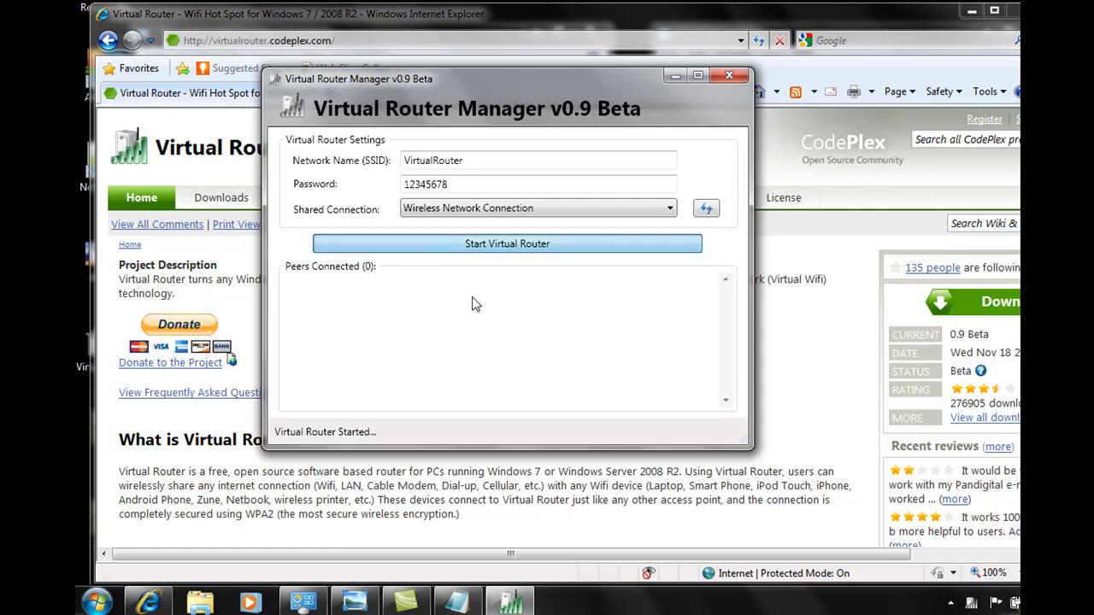
pyautogui.click(601, 244)
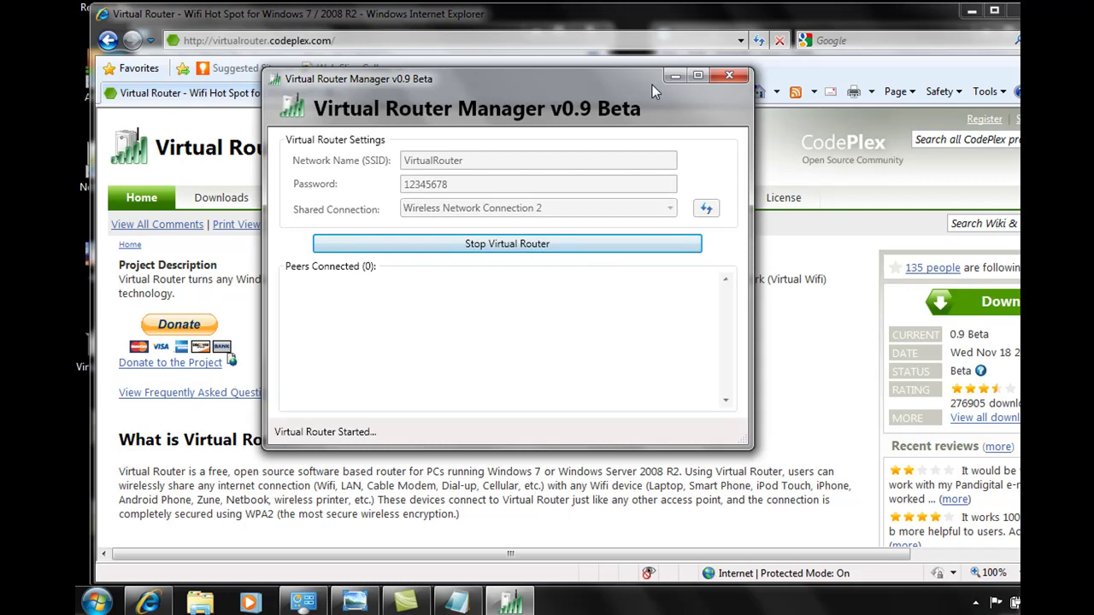
pyautogui.moveTo(652, 85); pyautogui.dragTo(620, 89)
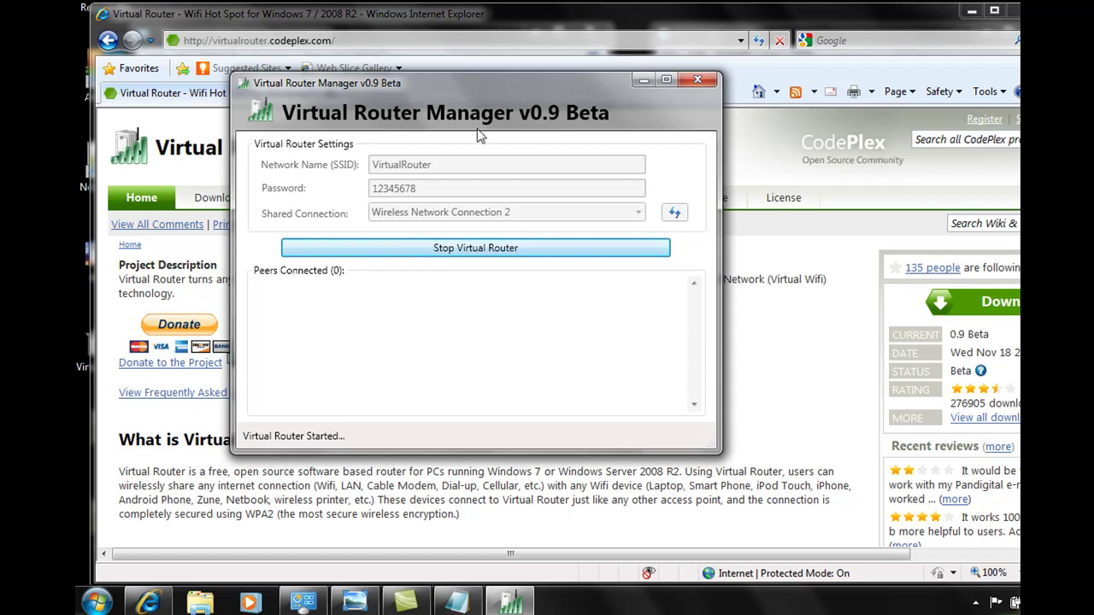
pyautogui.moveTo(536, 88); pyautogui.dragTo(436, 68)
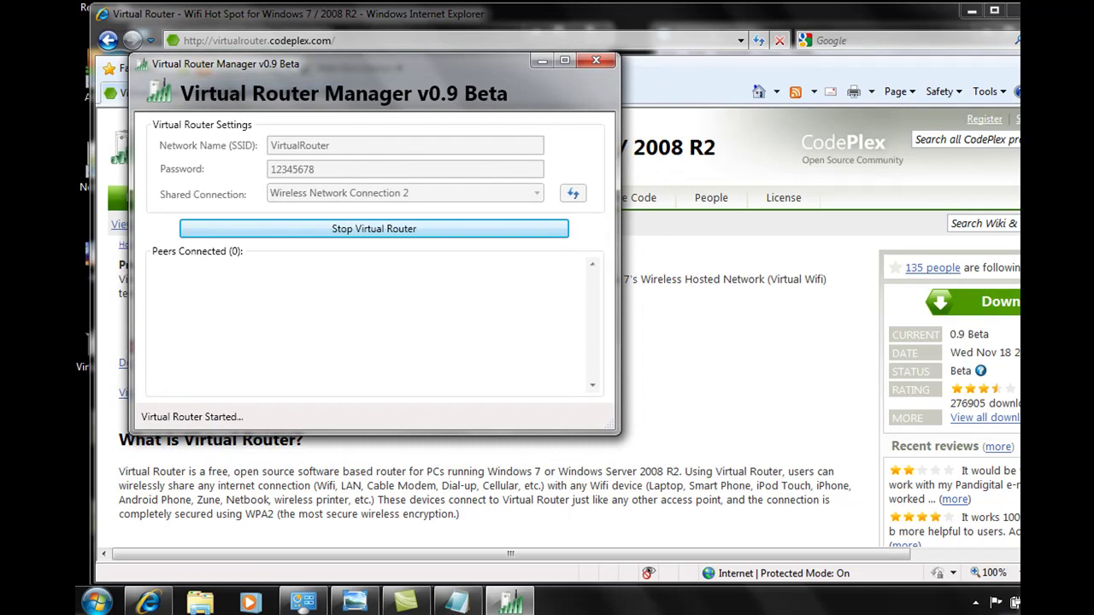
# - Switch to the Notepad routing notes and resize them beside the router window
pyautogui.hotkey('alt', 'Tab')
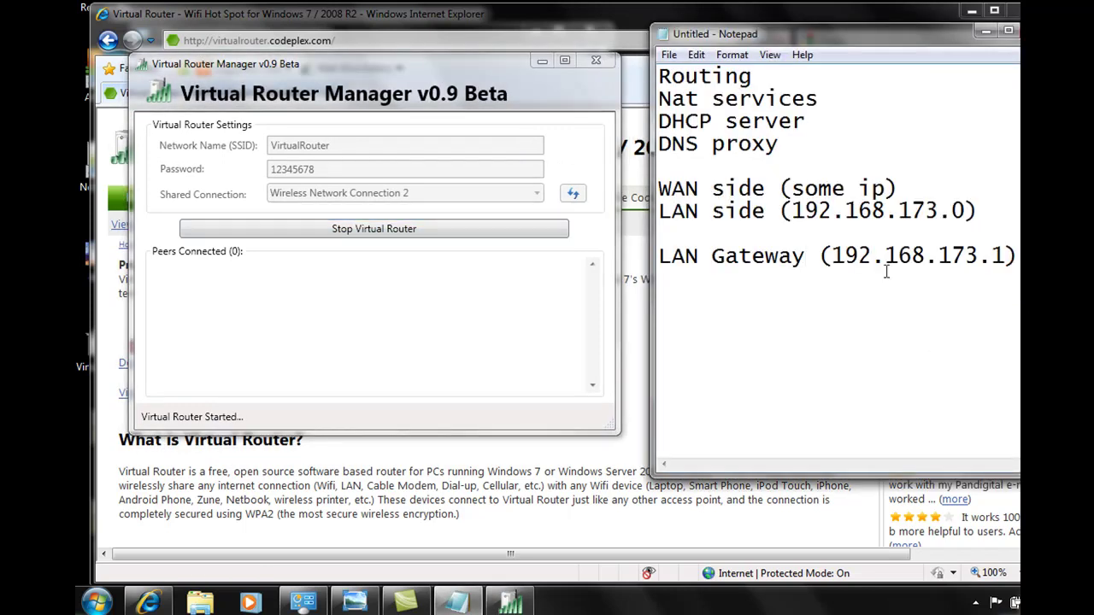
pyautogui.moveTo(897, 27); pyautogui.dragTo(808, 55)
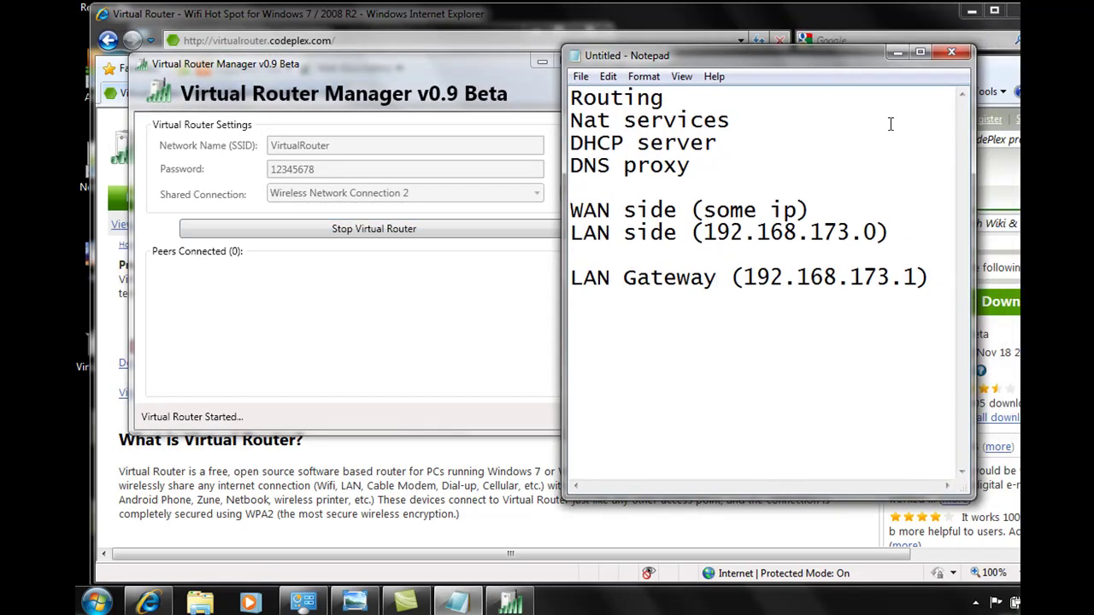
pyautogui.moveTo(974, 196); pyautogui.dragTo(1018, 196)
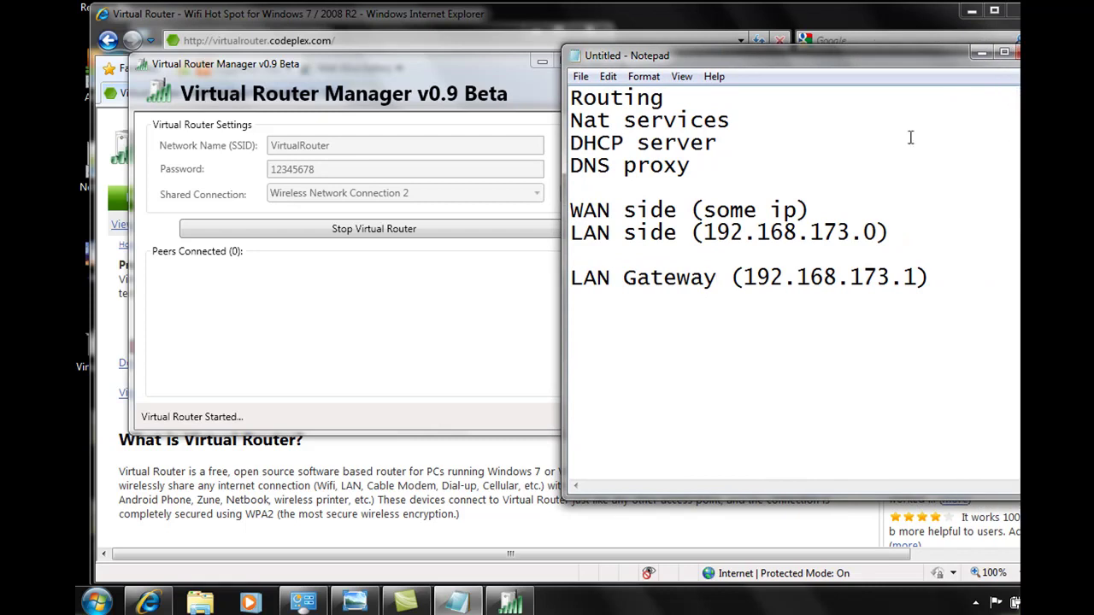
pyautogui.moveTo(886, 67); pyautogui.dragTo(935, 51)
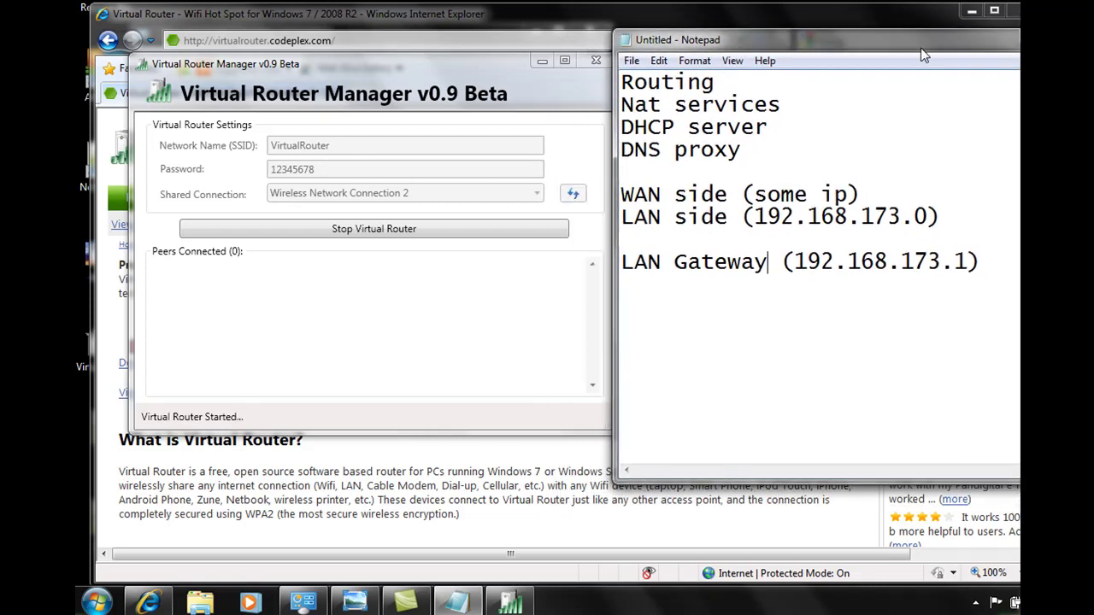
# - Highlight the Routing, NAT, DHCP server and DNS proxy lines in the notes
pyautogui.moveTo(716, 83); pyautogui.dragTo(614, 85)
pyautogui.moveTo(679, 104); pyautogui.dragTo(612, 105)
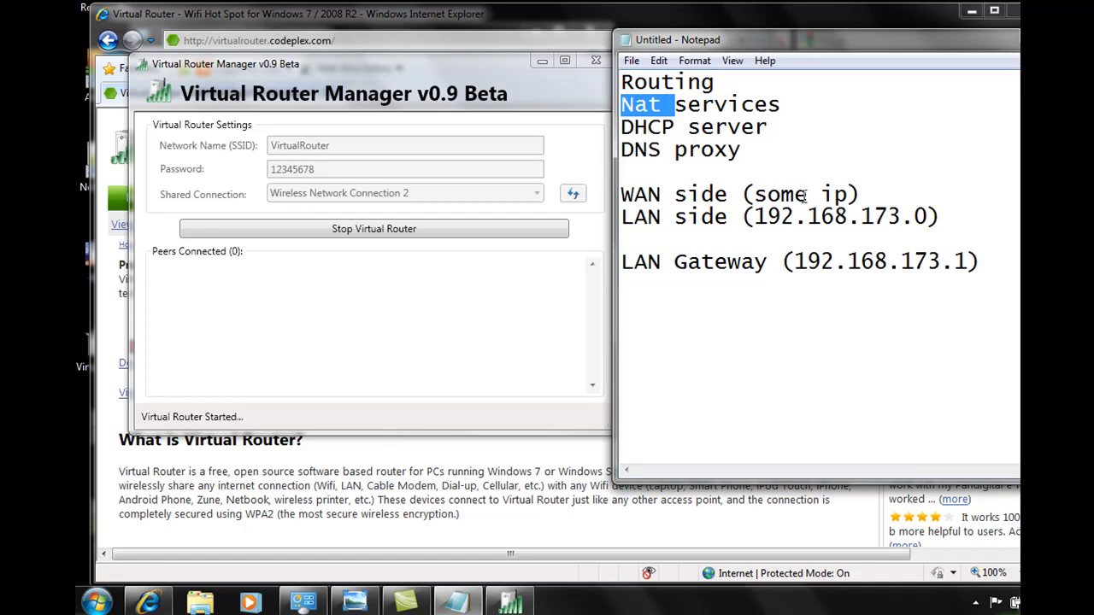
pyautogui.moveTo(769, 128); pyautogui.dragTo(615, 127)
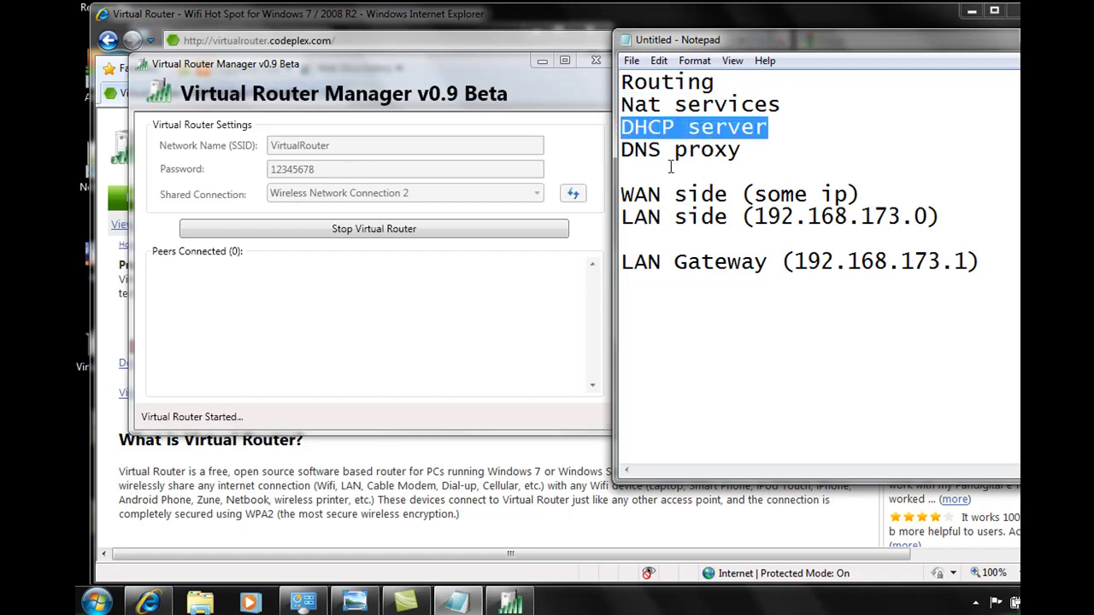
pyautogui.moveTo(753, 147); pyautogui.dragTo(615, 149)
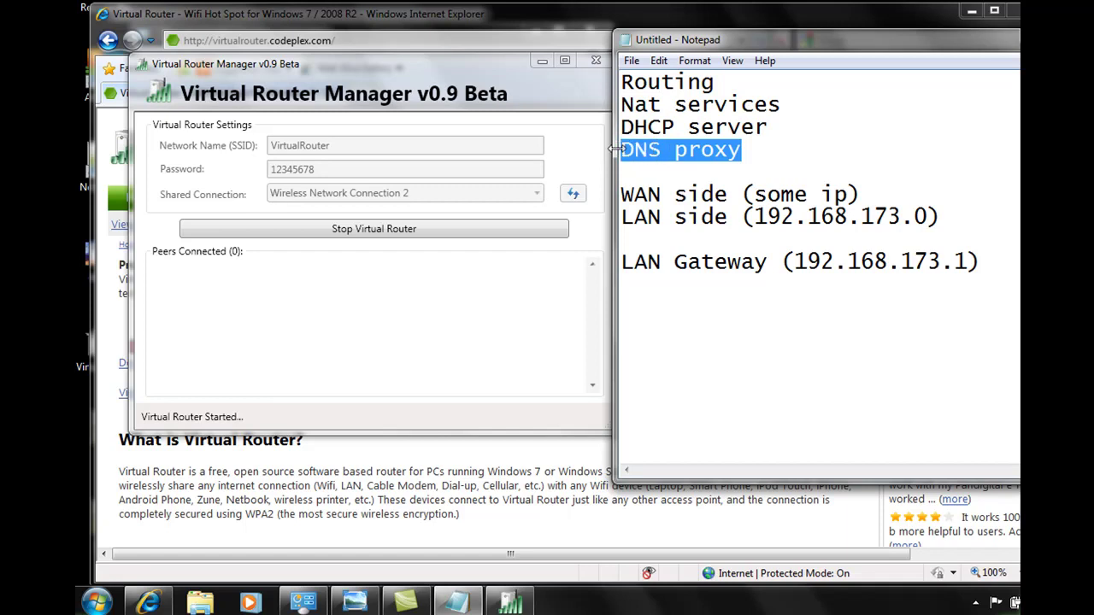
pyautogui.click(675, 150)
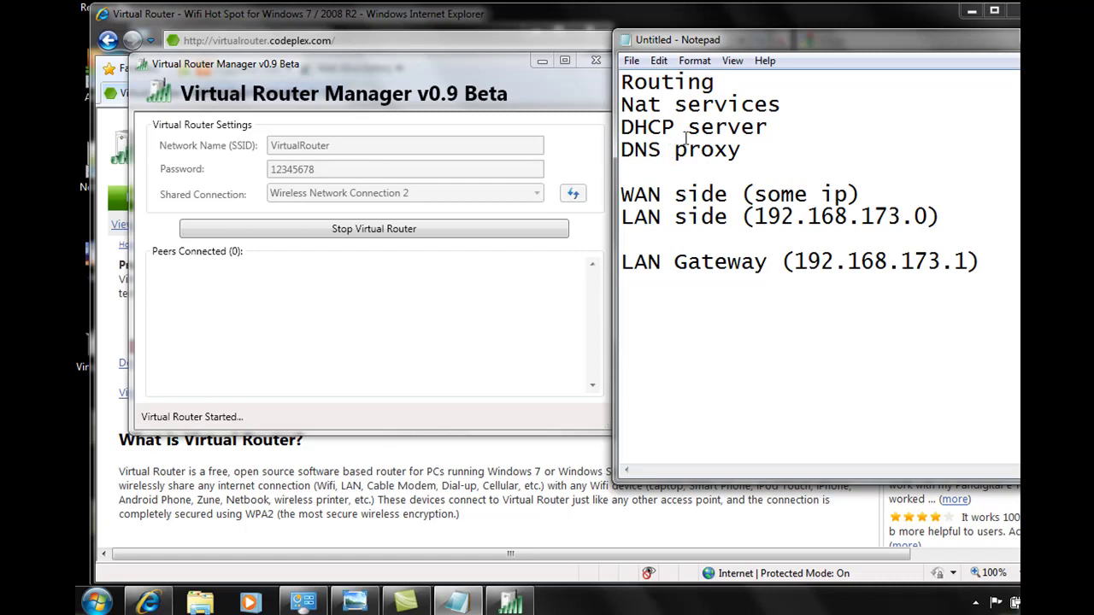
# - Highlight the WAN side 'some ip' and the LAN address 192.168.173.0
pyautogui.click(623, 194)
pyautogui.moveTo(753, 194); pyautogui.dragTo(855, 193)
pyautogui.click(813, 246)
pyautogui.moveTo(753, 216); pyautogui.dragTo(938, 216)
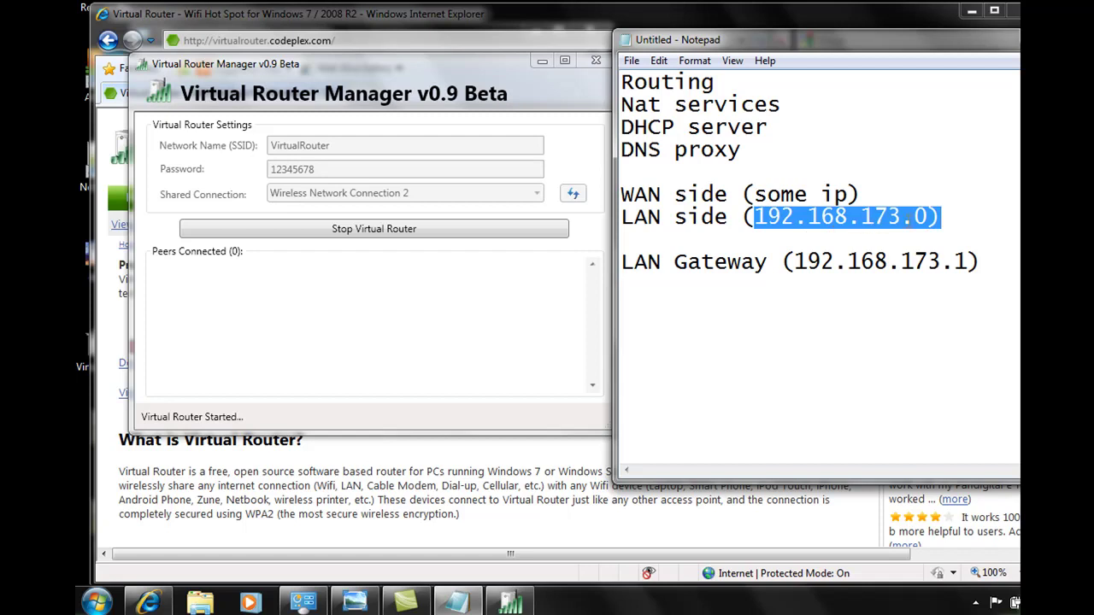
pyautogui.moveTo(914, 216); pyautogui.dragTo(934, 219)
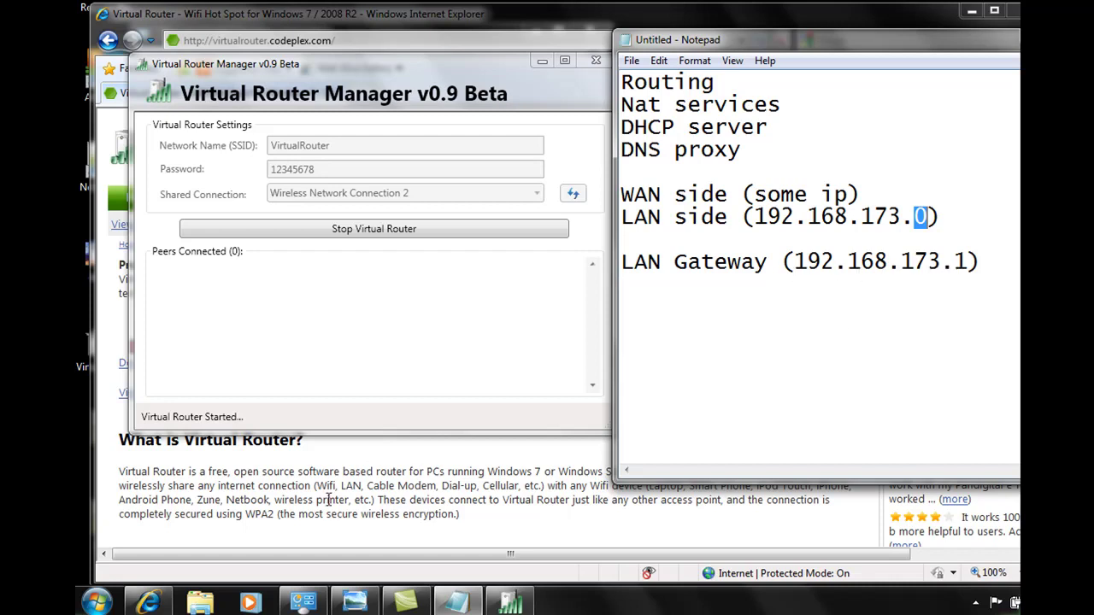
# - Open a Command Prompt by searching cmd from the Start menu
pyautogui.click(97, 603)
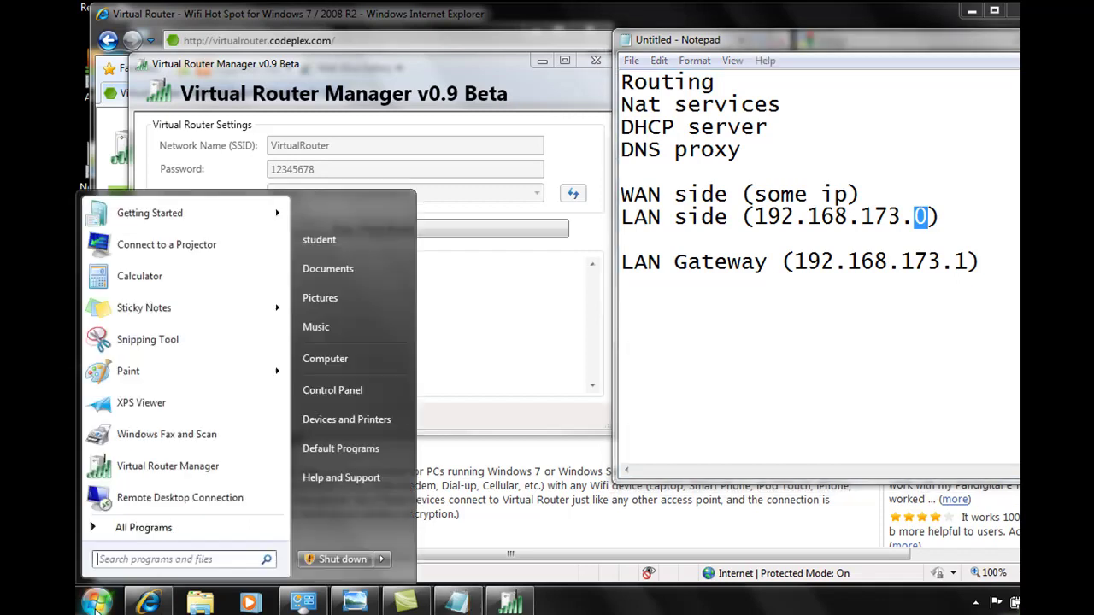
pyautogui.click(96, 603)
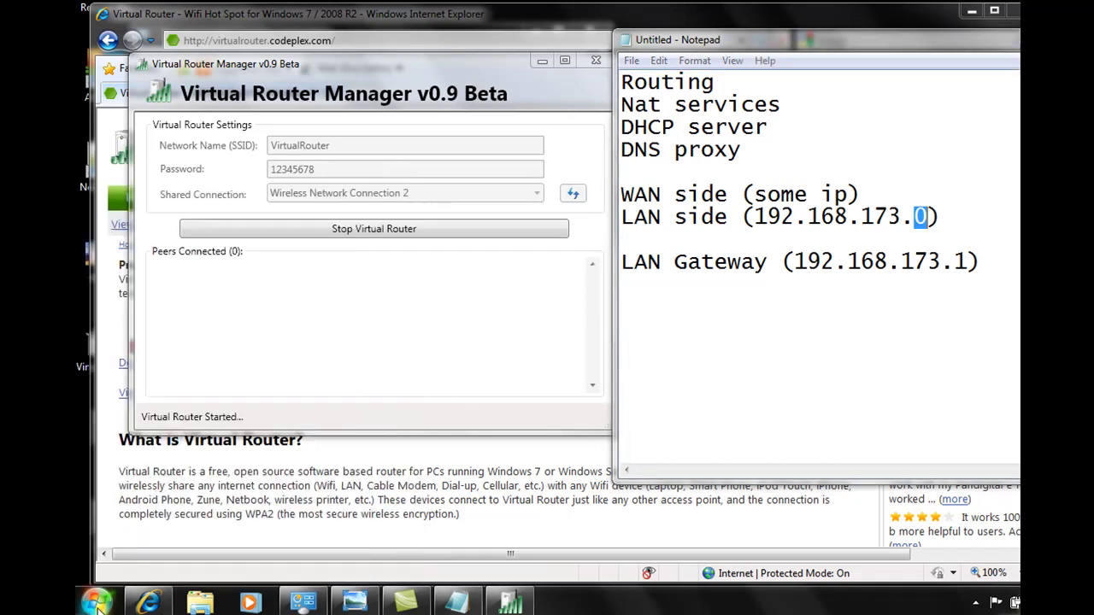
pyautogui.click(97, 603)
pyautogui.click(117, 560)
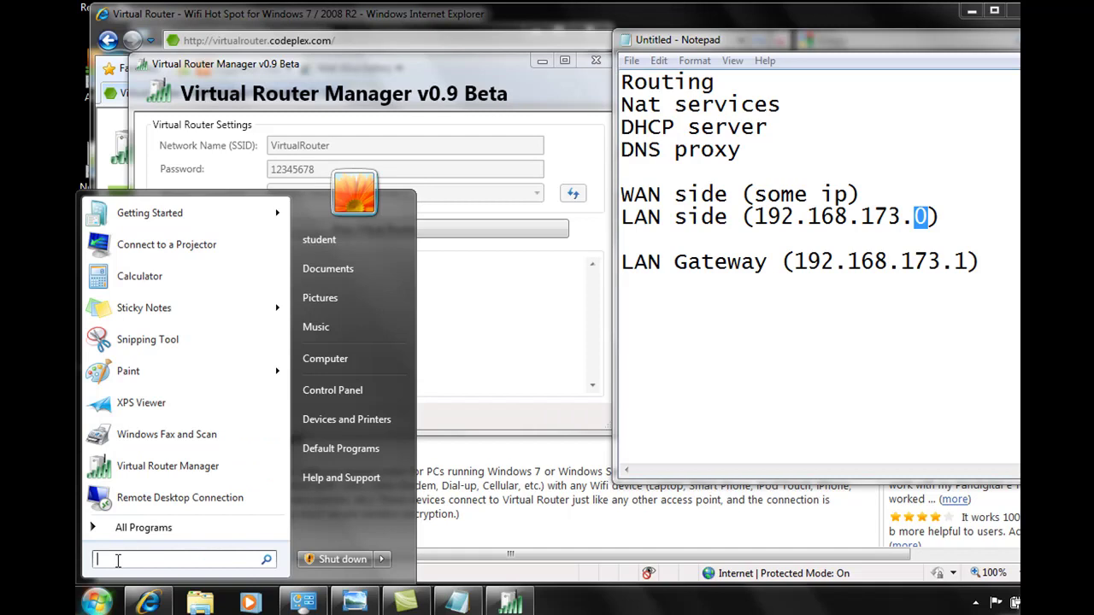
pyautogui.write('cmd')
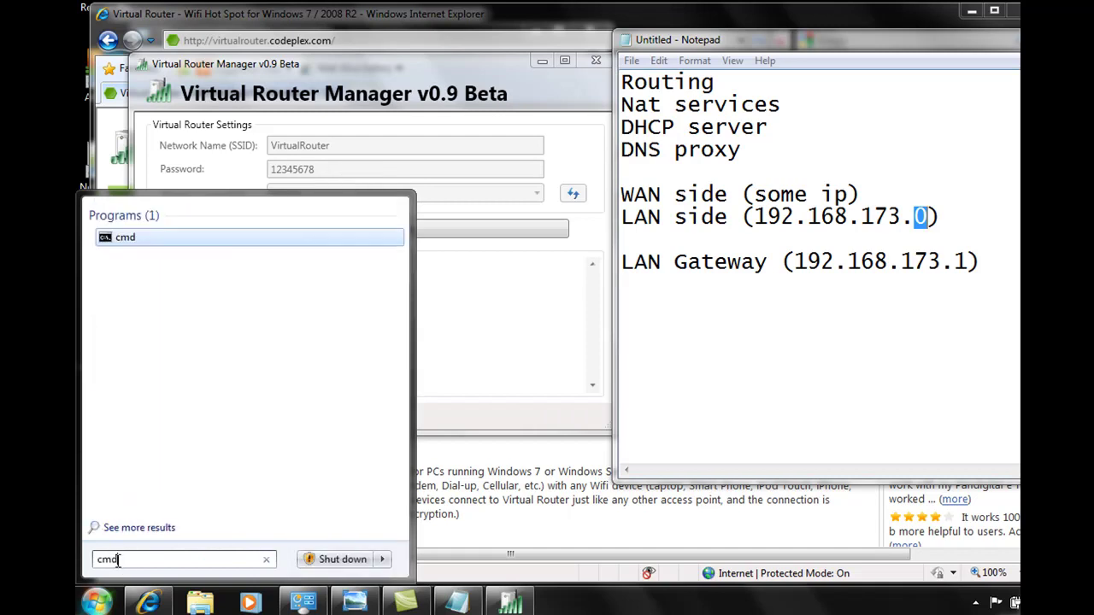
pyautogui.press('Return')
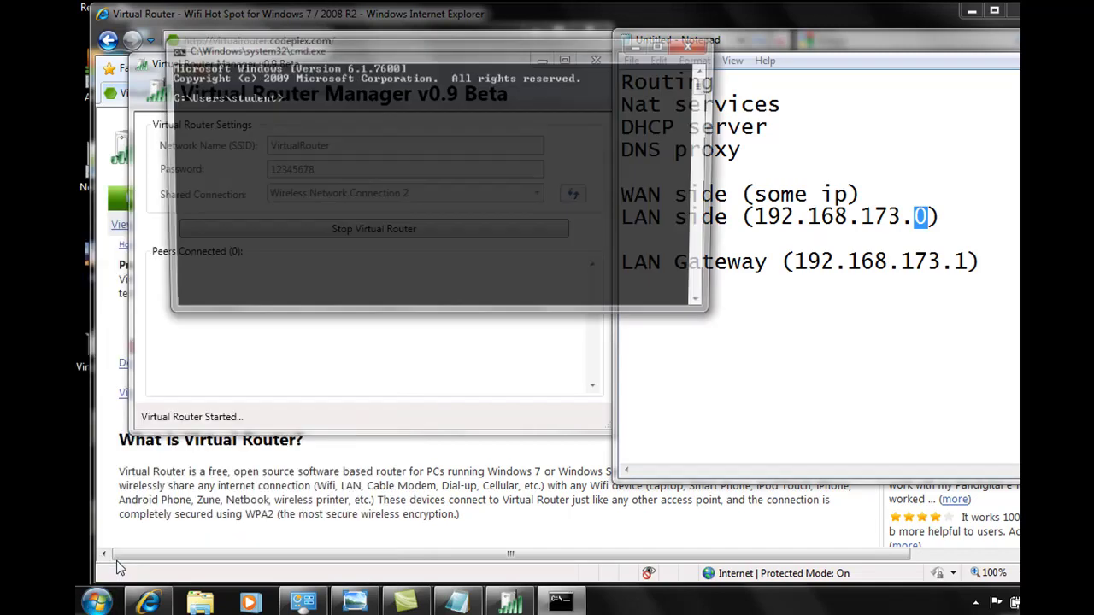
pyautogui.moveTo(284, 47); pyautogui.dragTo(288, 93)
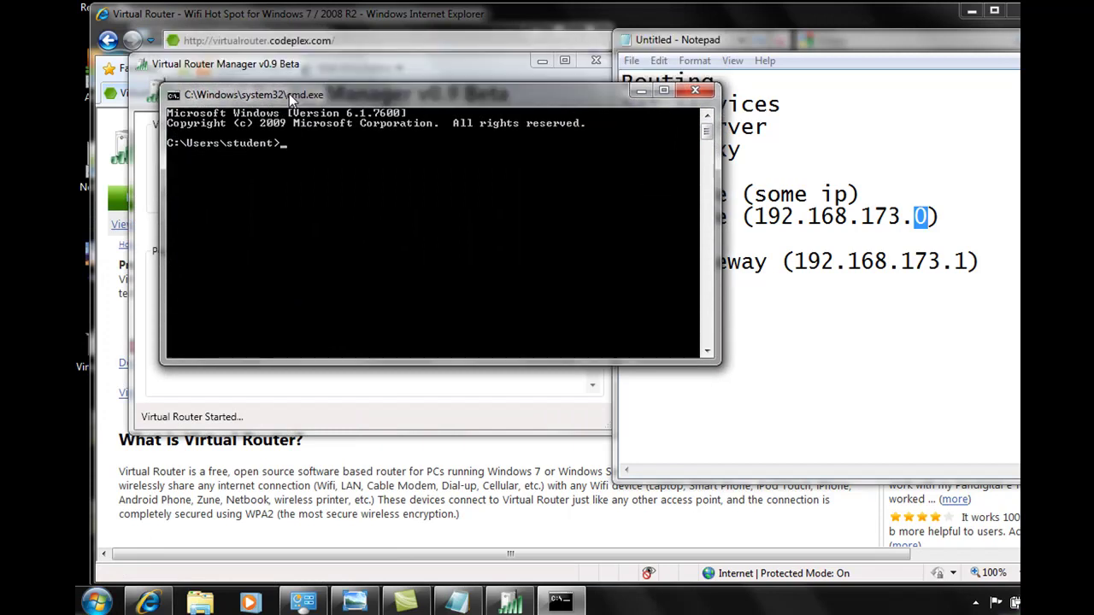
# - Run ipconfig, showing Wireless Network Connection 2 at IPv4 192.168.137.1
pyautogui.write('ipcon')
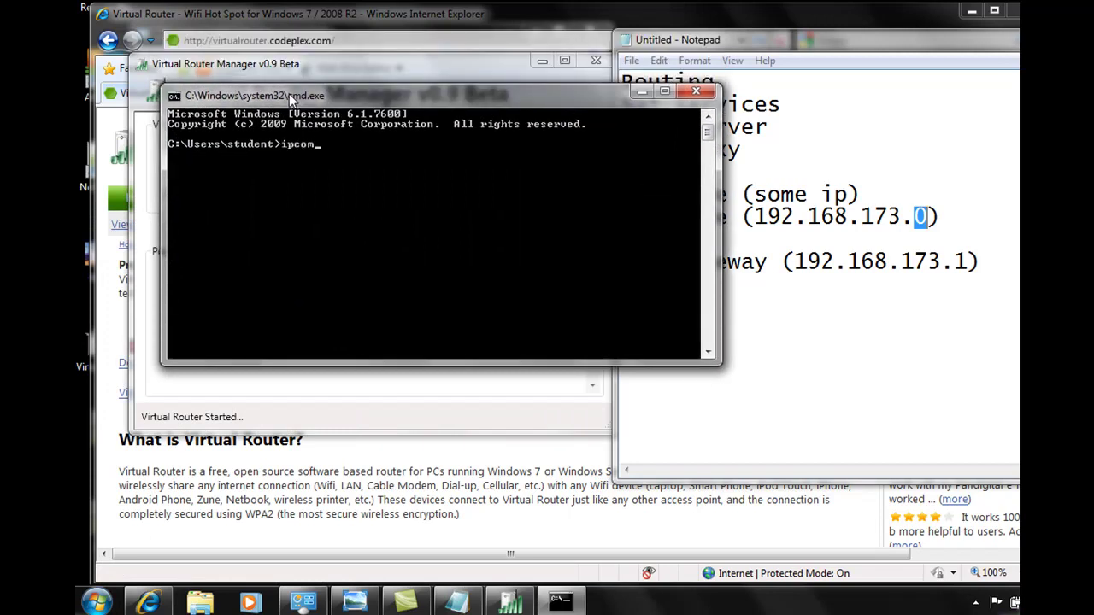
pyautogui.write('mnfig')
pyautogui.press('BackSpace')
pyautogui.press('BackSpace')
pyautogui.press('BackSpace')
pyautogui.write('fig')
pyautogui.press('Return')
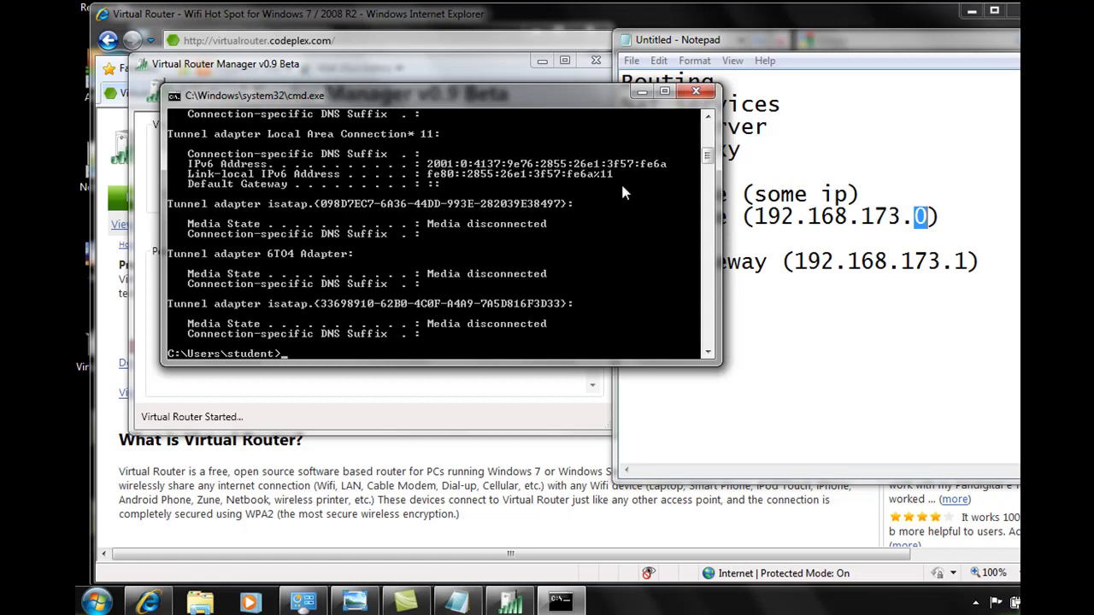
pyautogui.moveTo(708, 155); pyautogui.dragTo(709, 136)
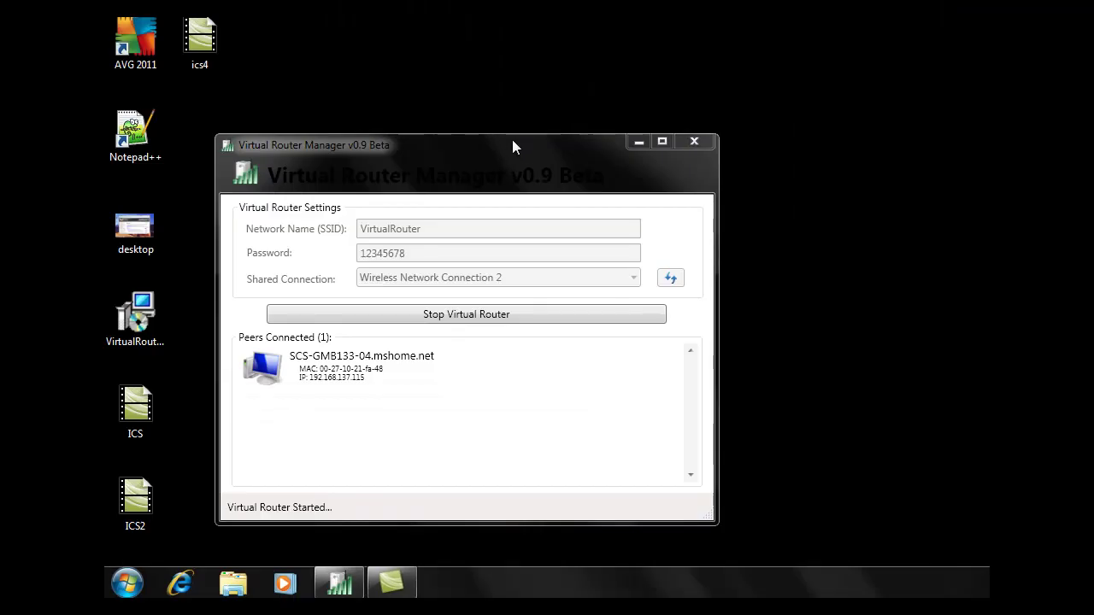
# - Reposition the Virtual Router Manager window to watch the peer at 192.168.137.115 connect
pyautogui.moveTo(513, 159); pyautogui.dragTo(504, 146)
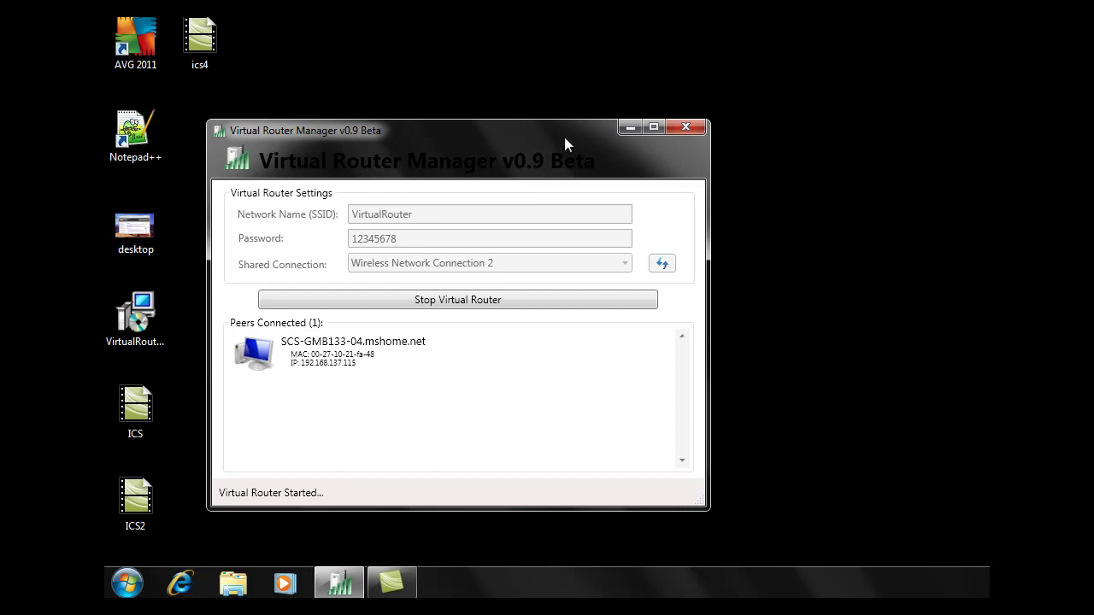
pyautogui.moveTo(564, 137); pyautogui.dragTo(550, 95)
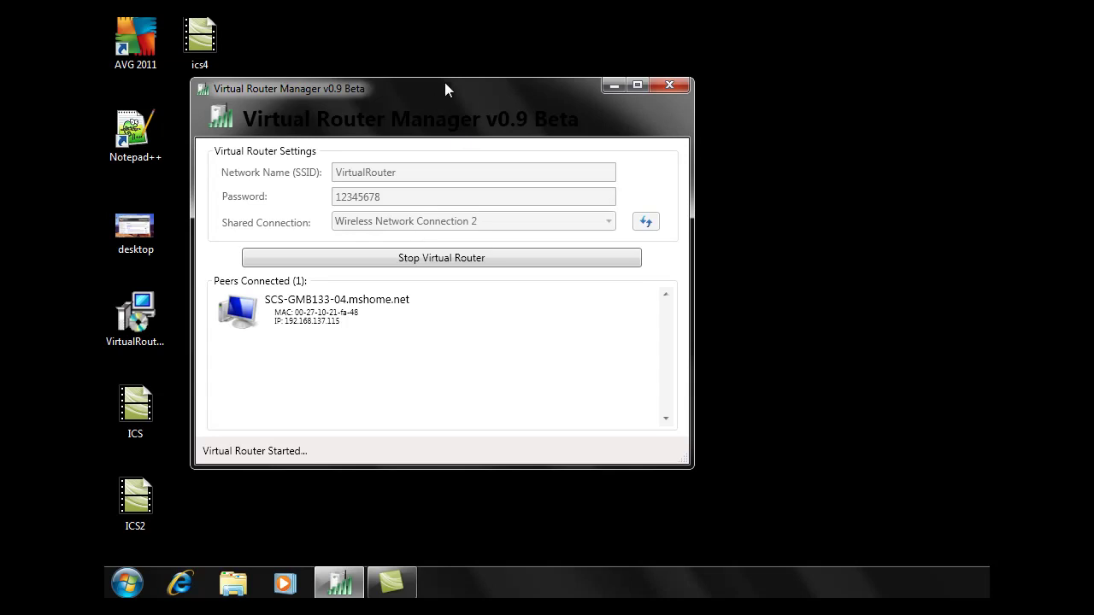
pyautogui.moveTo(431, 100); pyautogui.dragTo(444, 84)
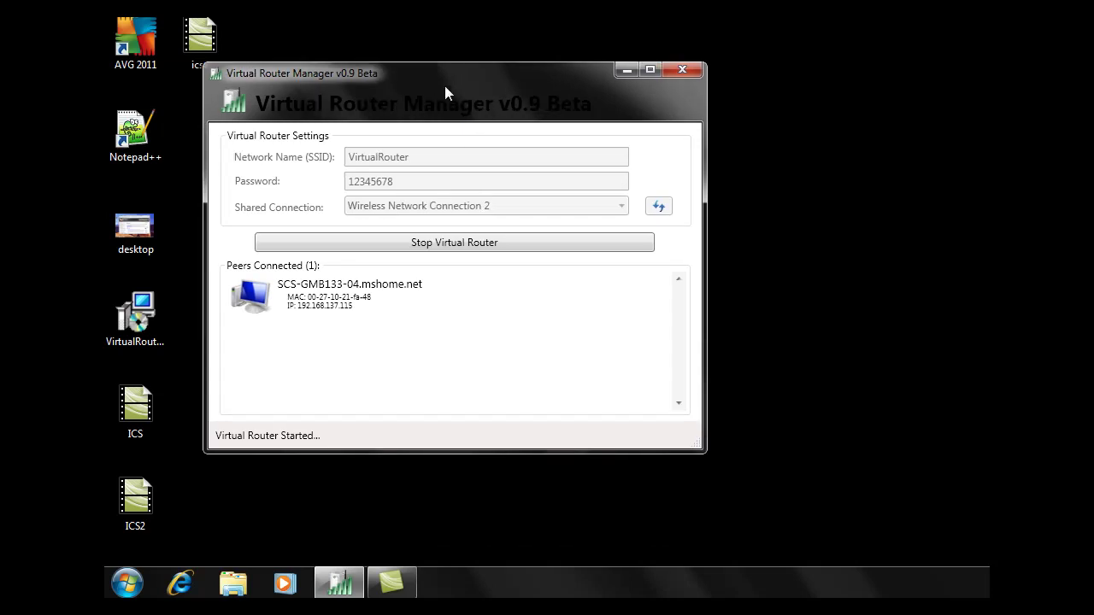